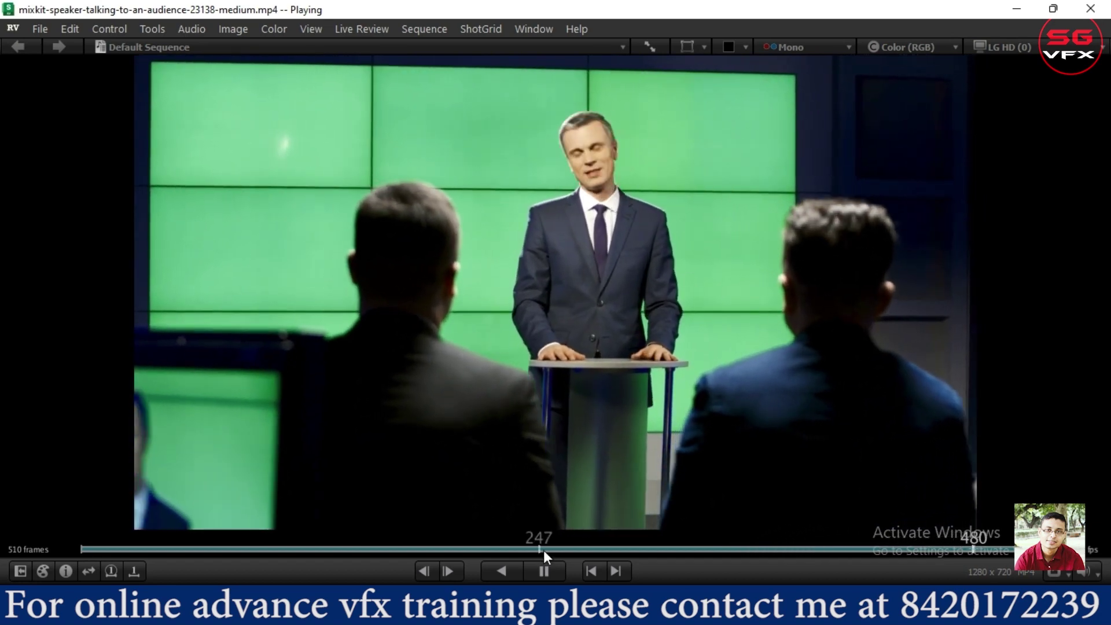
Step: Stop playback, return the clip to frame 1 and bring up the annotation drawing tools
{"action": "left_click", "coordinate": [544, 571]}
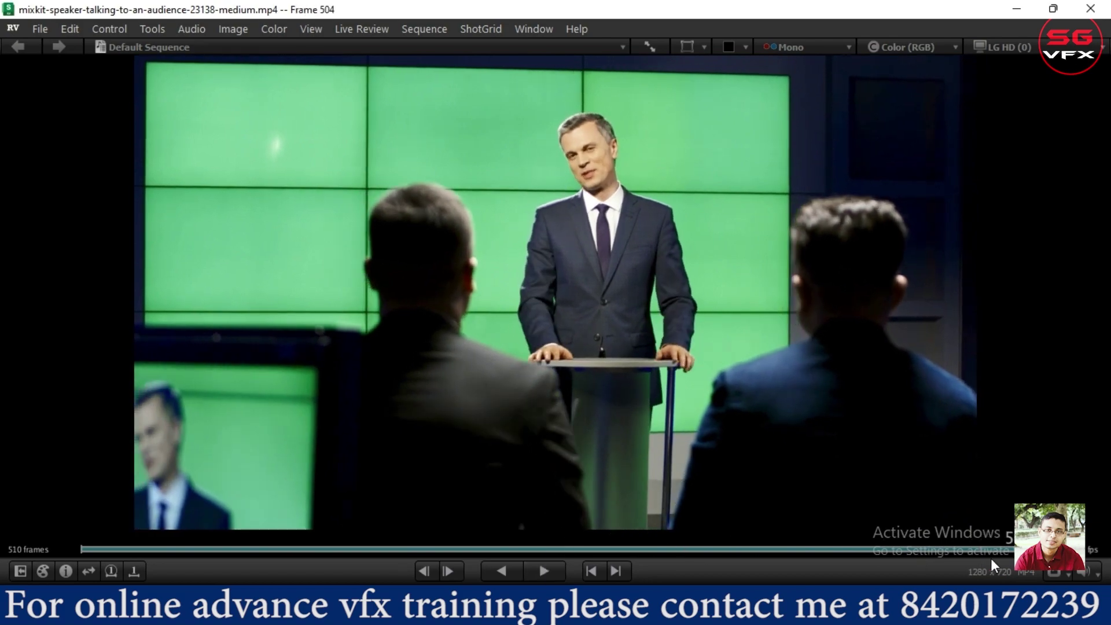
{"action": "left_click_drag", "start_coordinate": [988, 547], "coordinate": [68, 553]}
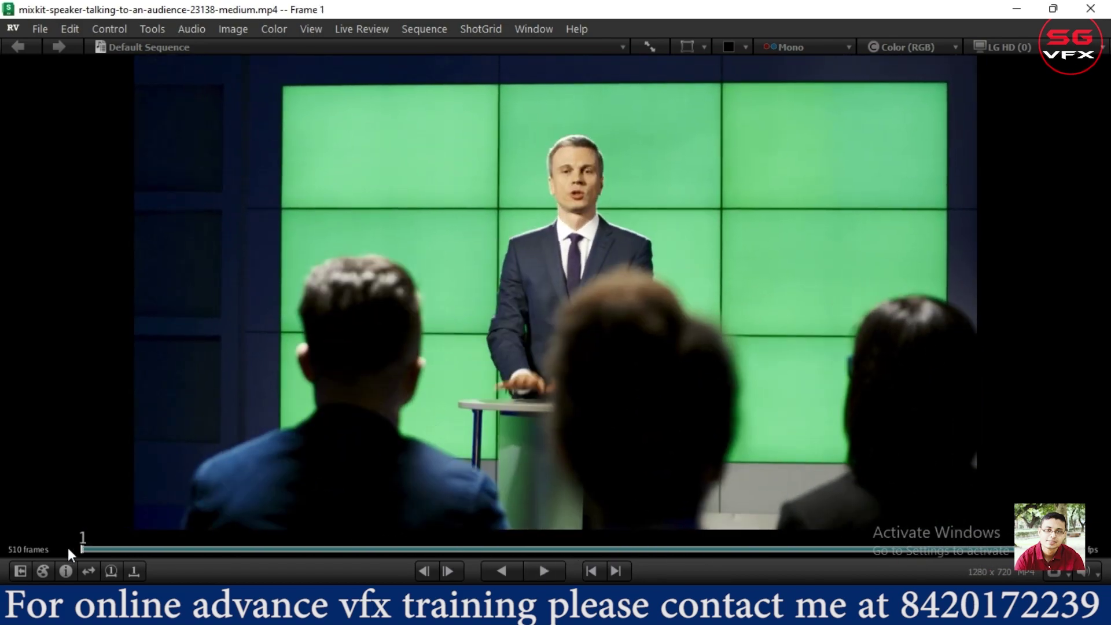
{"action": "left_click", "coordinate": [43, 571]}
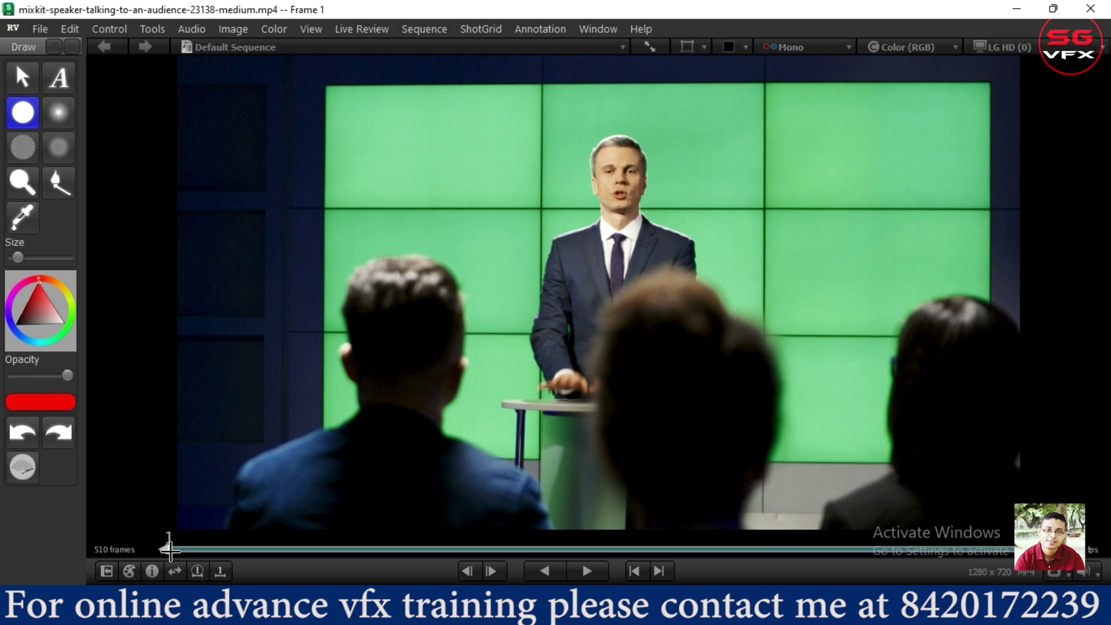
{"action": "mouse_move", "coordinate": [173, 549]}
{"action": "left_mouse_down"}
{"action": "mouse_move", "coordinate": [221, 548]}
{"action": "mouse_move", "coordinate": [169, 549]}
{"action": "left_mouse_up"}
Step: Mark the speaker and the three audience heads on frame 1 with red pen strokes
{"action": "left_click", "coordinate": [661, 287]}
{"action": "left_click", "coordinate": [534, 298]}
{"action": "left_click", "coordinate": [643, 157]}
{"action": "left_click_drag", "start_coordinate": [398, 320], "coordinate": [409, 443]}
{"action": "left_click_drag", "start_coordinate": [683, 372], "coordinate": [691, 440]}
{"action": "left_click_drag", "start_coordinate": [1004, 371], "coordinate": [998, 419]}
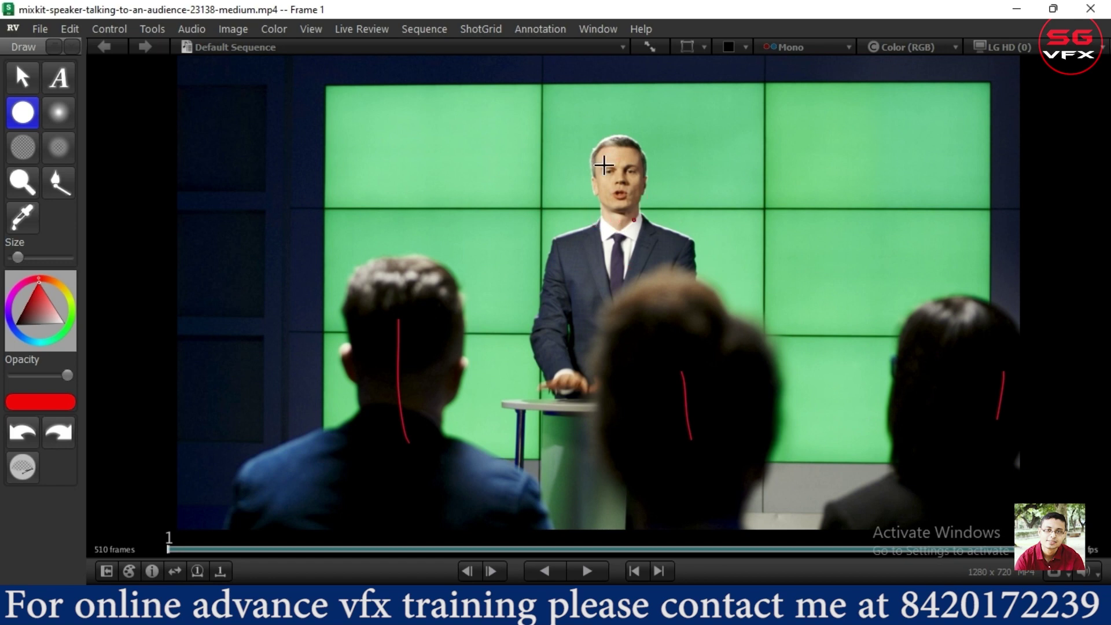
Step: Draw red strokes from the podium up the speaker's jacket and across the green wall panels on frame 1
{"action": "left_click_drag", "start_coordinate": [559, 446], "coordinate": [608, 271]}
{"action": "left_click_drag", "start_coordinate": [411, 134], "coordinate": [586, 117]}
{"action": "left_click", "coordinate": [788, 122]}
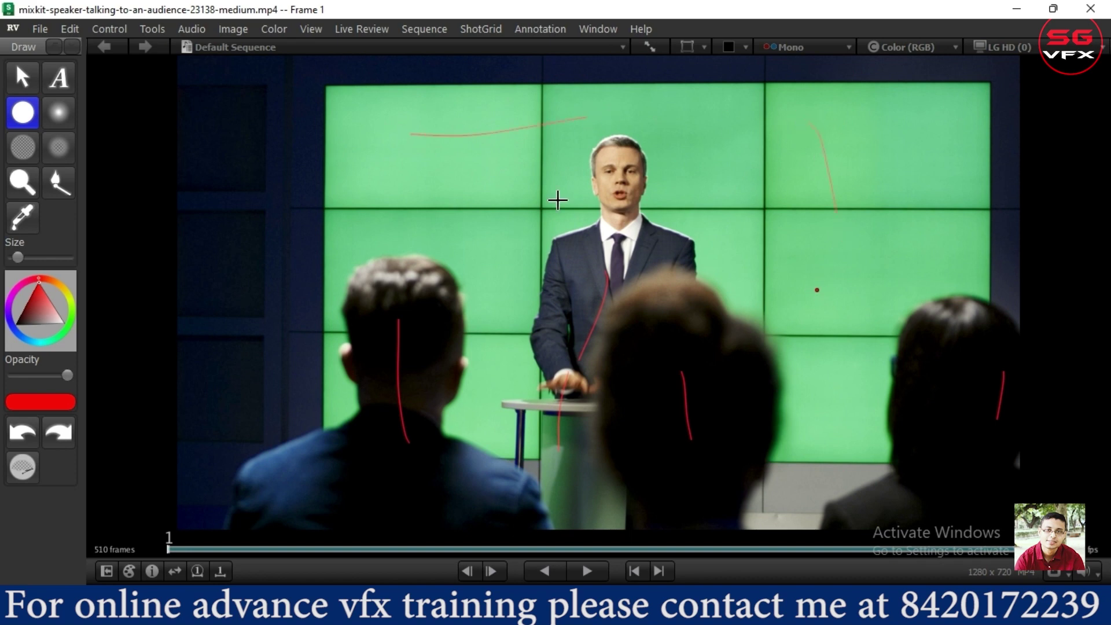
Step: Undo the red annotation strokes on frame 1
{"action": "left_click_drag", "start_coordinate": [278, 175], "coordinate": [304, 231]}
{"action": "key", "text": "ctrl+z"}
{"action": "key", "text": "ctrl+z"}
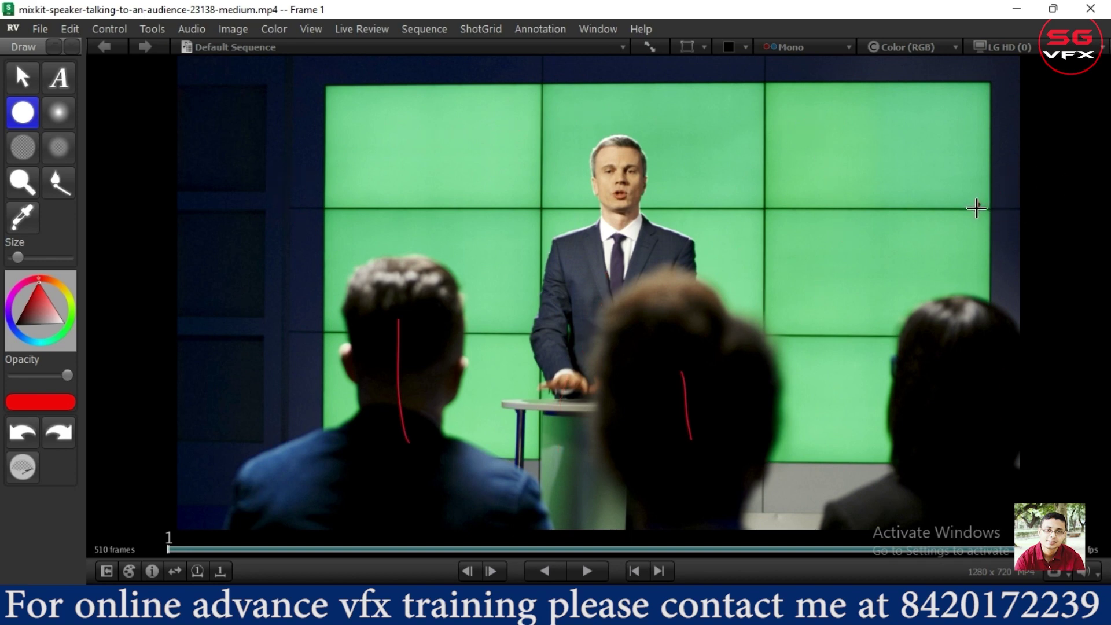
{"action": "key", "text": "ctrl+z"}
{"action": "left_click", "coordinate": [977, 206]}
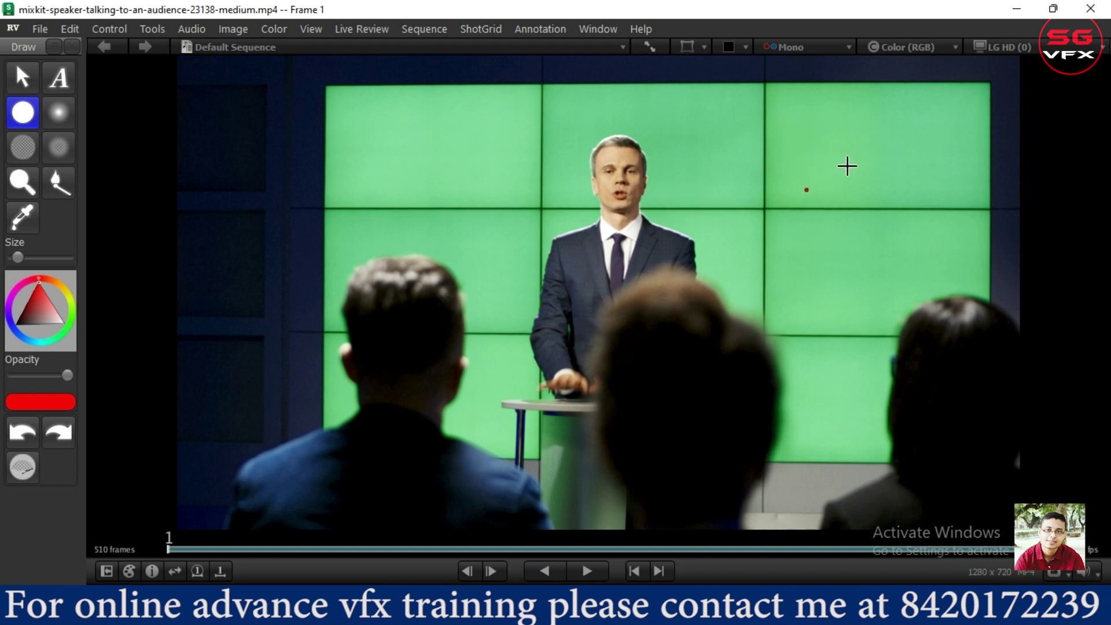
Step: Mark the podium, an audience head and the speaker's face with short red strokes, and undo them
{"action": "left_click_drag", "start_coordinate": [560, 412], "coordinate": [555, 463]}
{"action": "left_click_drag", "start_coordinate": [899, 379], "coordinate": [907, 432]}
{"action": "left_click_drag", "start_coordinate": [615, 172], "coordinate": [622, 207]}
{"action": "key", "text": "ctrl+z"}
Step: Go to frame 300 and mark the green wall on both sides of the speaker with red strokes
{"action": "left_click_drag", "start_coordinate": [191, 549], "coordinate": [295, 549]}
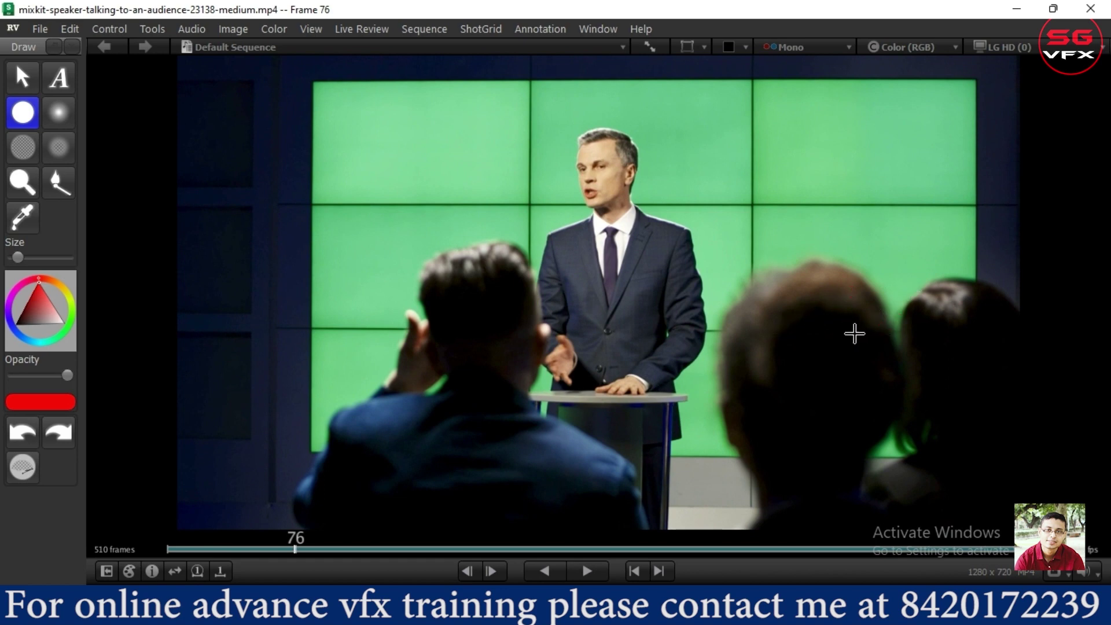
{"action": "left_click", "coordinate": [769, 308]}
{"action": "mouse_move", "coordinate": [295, 549]}
{"action": "left_mouse_down"}
{"action": "mouse_move", "coordinate": [716, 541]}
{"action": "mouse_move", "coordinate": [674, 541]}
{"action": "left_mouse_up"}
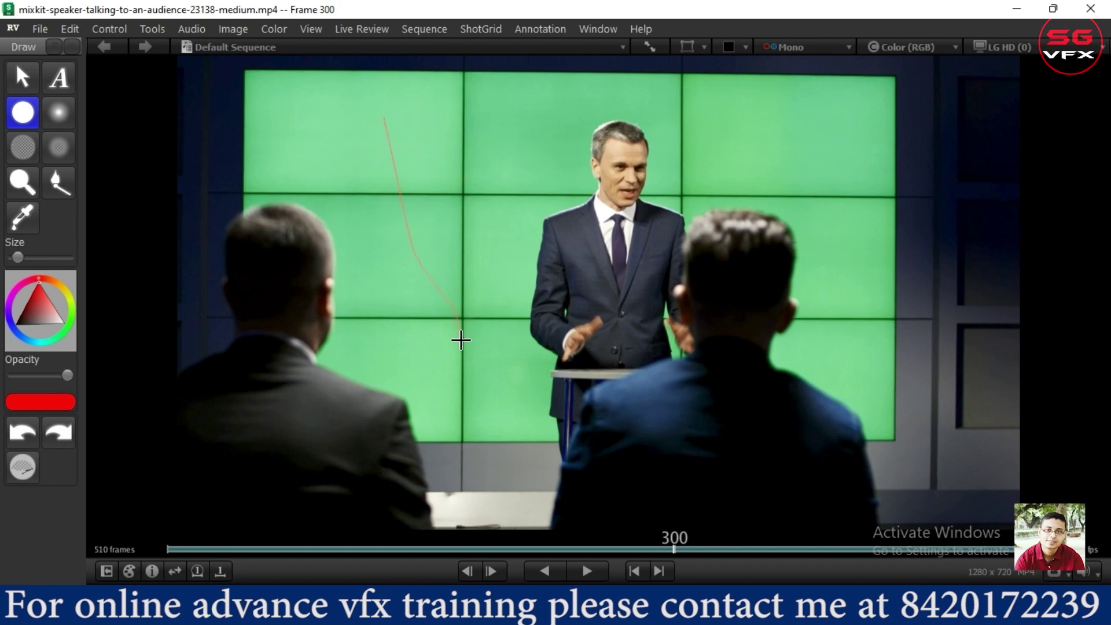
{"action": "left_click_drag", "start_coordinate": [805, 118], "coordinate": [804, 274]}
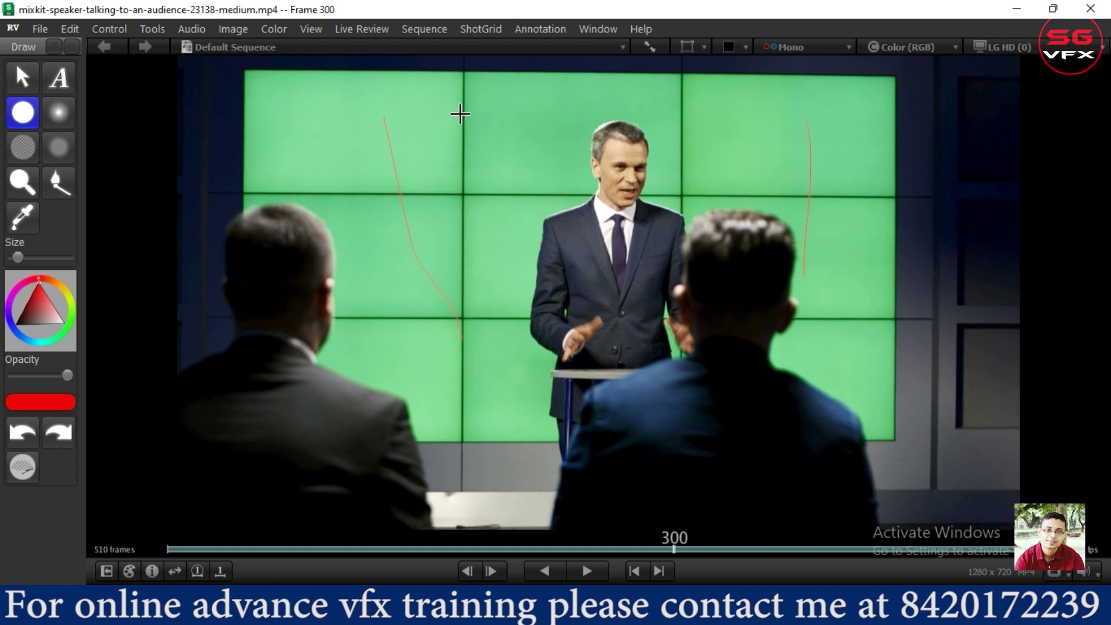
{"action": "left_click_drag", "start_coordinate": [458, 115], "coordinate": [486, 123]}
{"action": "mouse_move", "coordinate": [497, 307]}
{"action": "left_mouse_down"}
{"action": "mouse_move", "coordinate": [491, 365]}
{"action": "mouse_move", "coordinate": [467, 395]}
{"action": "left_mouse_up"}
Step: Go to frame 510 and outline the foreground monitor and its green screen with red strokes
{"action": "left_click", "coordinate": [702, 549]}
{"action": "left_click_drag", "start_coordinate": [720, 547], "coordinate": [1029, 547]}
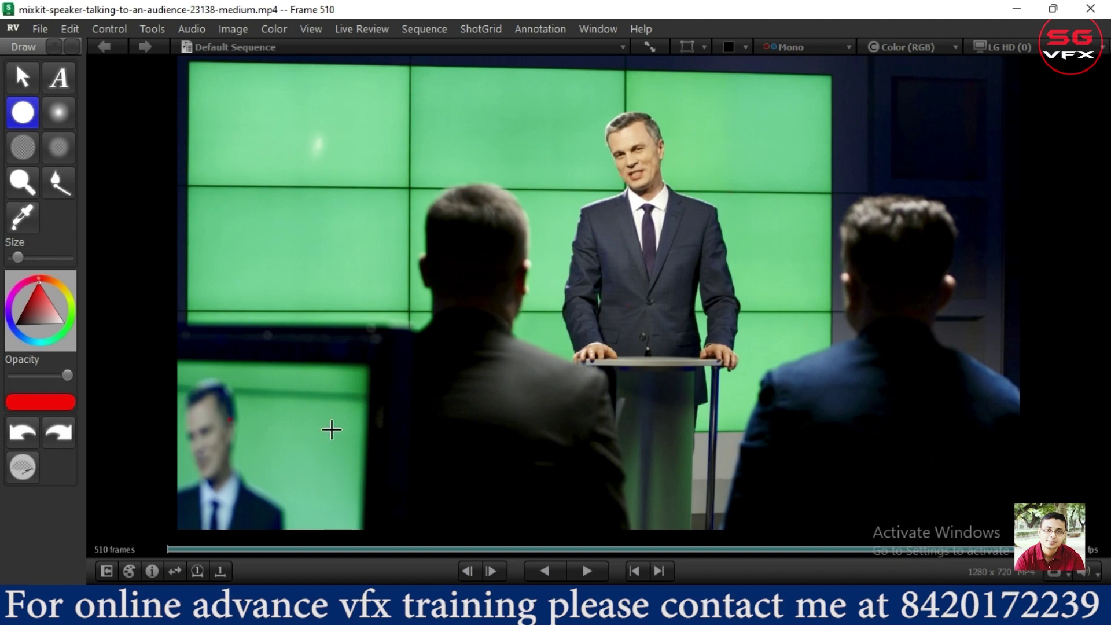
{"action": "left_click_drag", "start_coordinate": [299, 415], "coordinate": [300, 438]}
{"action": "mouse_move", "coordinate": [207, 318]}
{"action": "left_mouse_down"}
{"action": "mouse_move", "coordinate": [427, 337]}
{"action": "mouse_move", "coordinate": [397, 507]}
{"action": "left_mouse_up"}
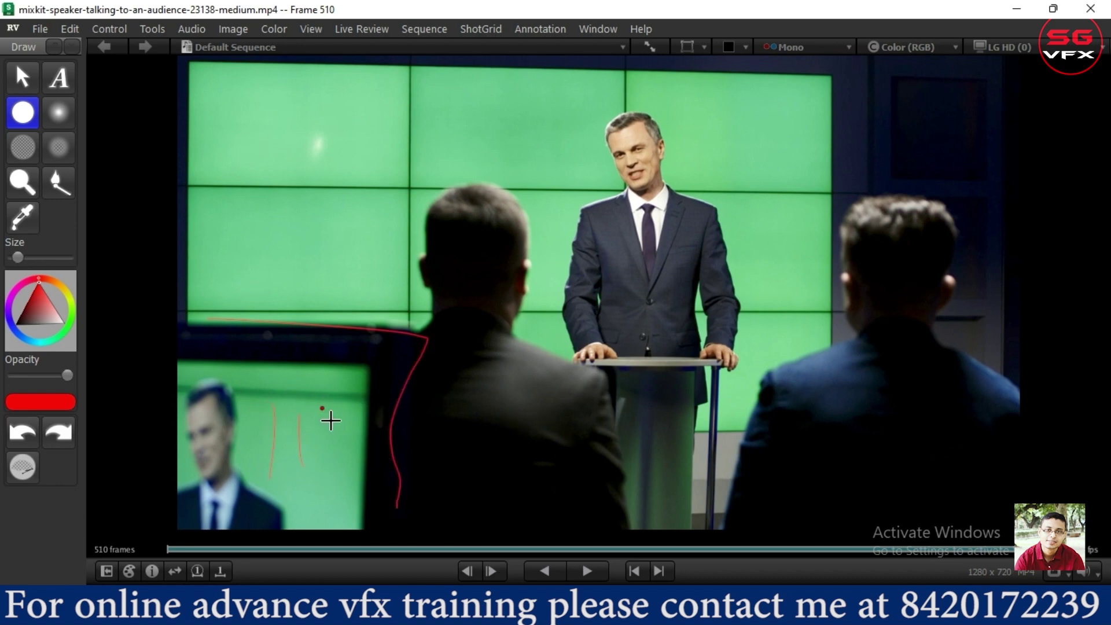
Step: Undo the red strokes around the foreground monitor
{"action": "key", "text": "ctrl+z"}
{"action": "key", "text": "ctrl+z"}
{"action": "key", "text": "ctrl+z"}
{"action": "key", "text": "ctrl+z"}
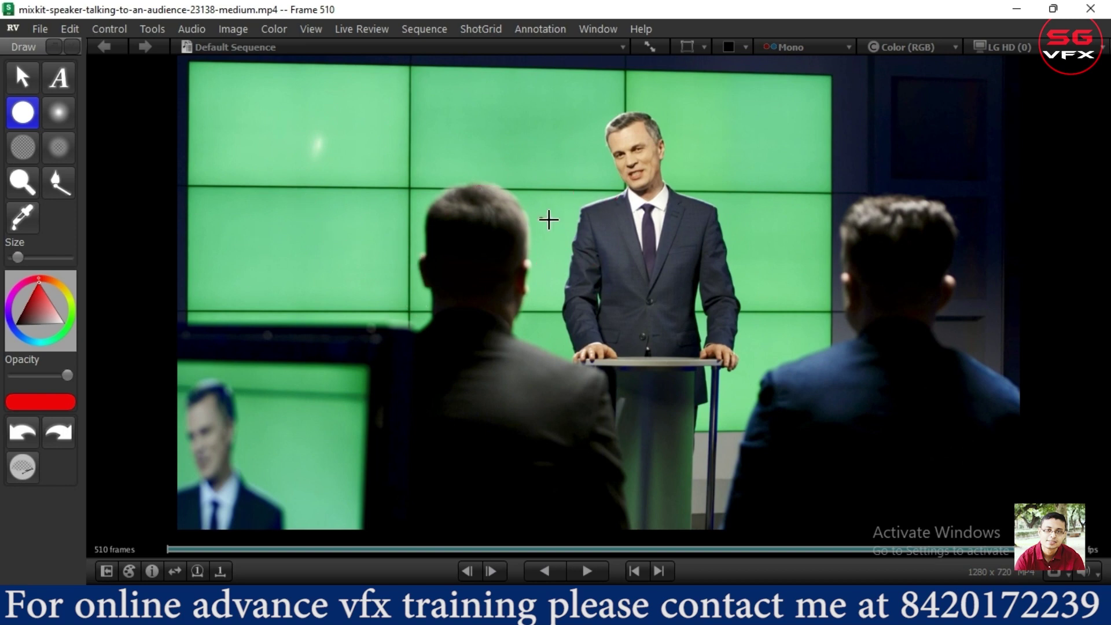
Step: Outline the large green wall and the foreground monitor separately on frame 510, and stroke across the wall panels
{"action": "mouse_move", "coordinate": [193, 70]}
{"action": "left_mouse_down"}
{"action": "mouse_move", "coordinate": [670, 77]}
{"action": "mouse_move", "coordinate": [804, 151]}
{"action": "mouse_move", "coordinate": [794, 384]}
{"action": "mouse_move", "coordinate": [695, 422]}
{"action": "mouse_move", "coordinate": [502, 426]}
{"action": "left_mouse_up"}
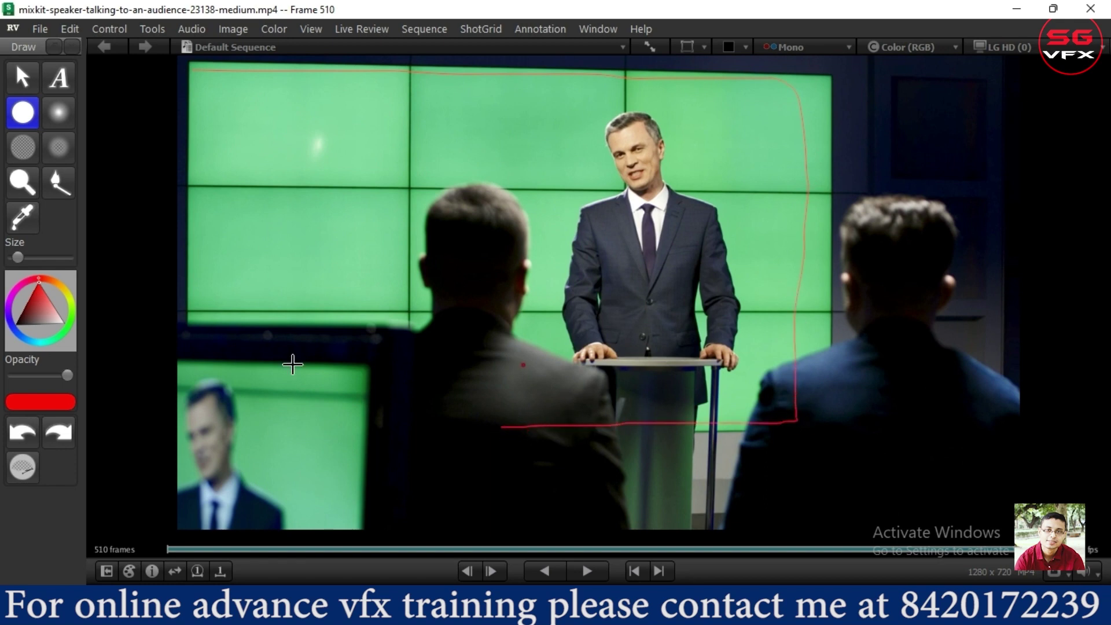
{"action": "mouse_move", "coordinate": [162, 323]}
{"action": "left_mouse_down"}
{"action": "mouse_move", "coordinate": [374, 322]}
{"action": "mouse_move", "coordinate": [430, 339]}
{"action": "mouse_move", "coordinate": [412, 528]}
{"action": "left_mouse_up"}
{"action": "left_click", "coordinate": [161, 391]}
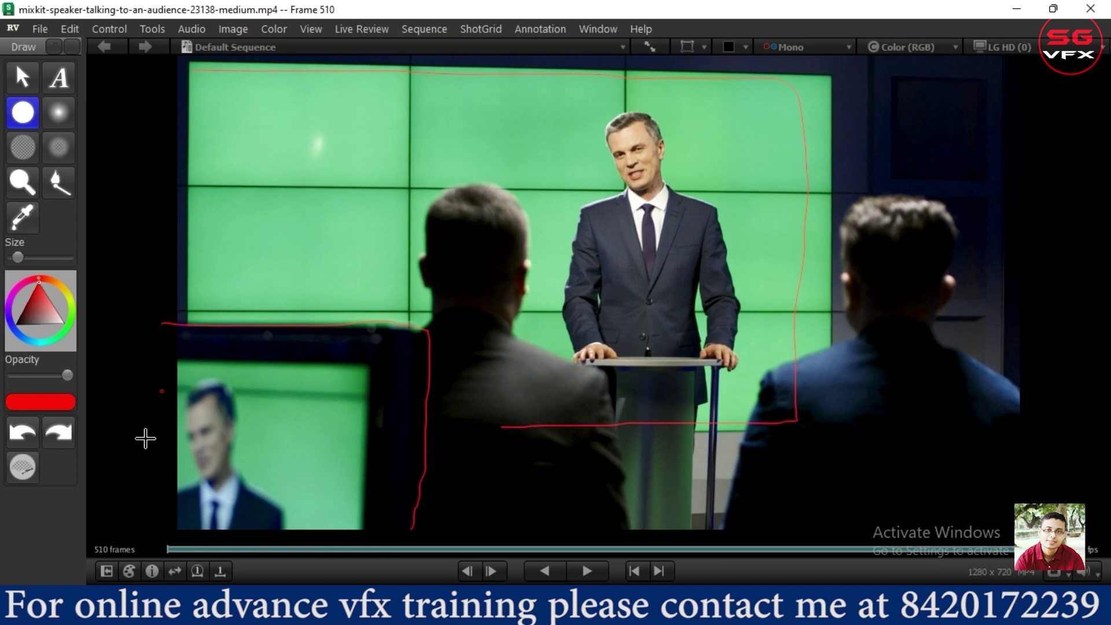
{"action": "left_click", "coordinate": [303, 400]}
{"action": "left_click_drag", "start_coordinate": [326, 147], "coordinate": [564, 145]}
{"action": "left_click_drag", "start_coordinate": [286, 225], "coordinate": [410, 227]}
Step: Undo the outlines of the green wall and monitor on frame 510
{"action": "key", "text": "ctrl+z"}
{"action": "key", "text": "ctrl+z"}
{"action": "key", "text": "ctrl+z"}
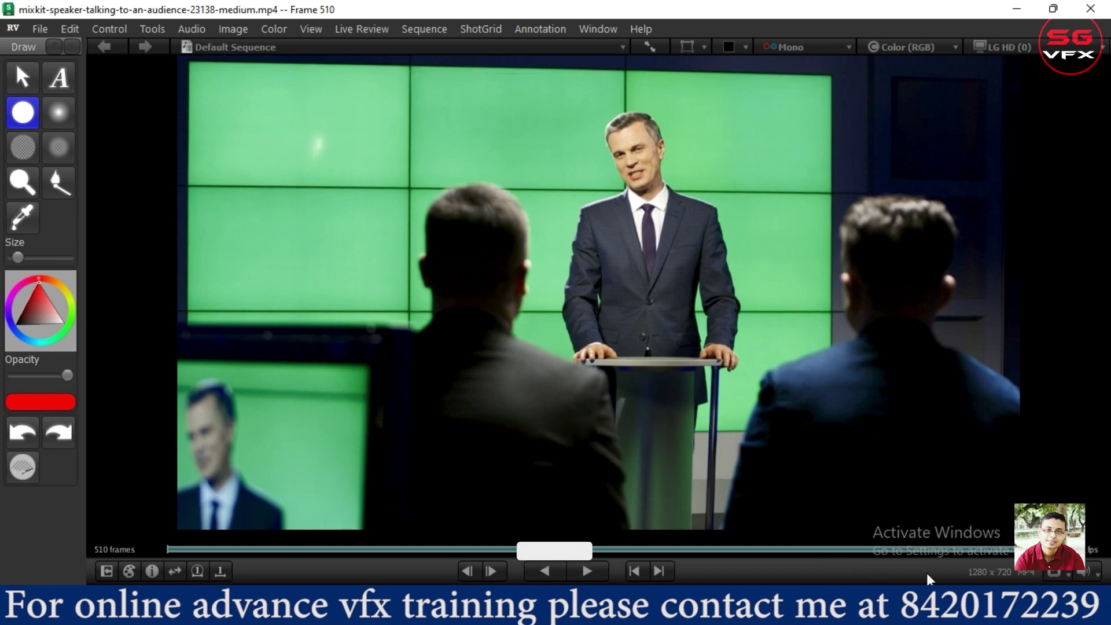
Step: Review the shot at frames 276, 400 and 440
{"action": "left_click_drag", "start_coordinate": [941, 548], "coordinate": [634, 549]}
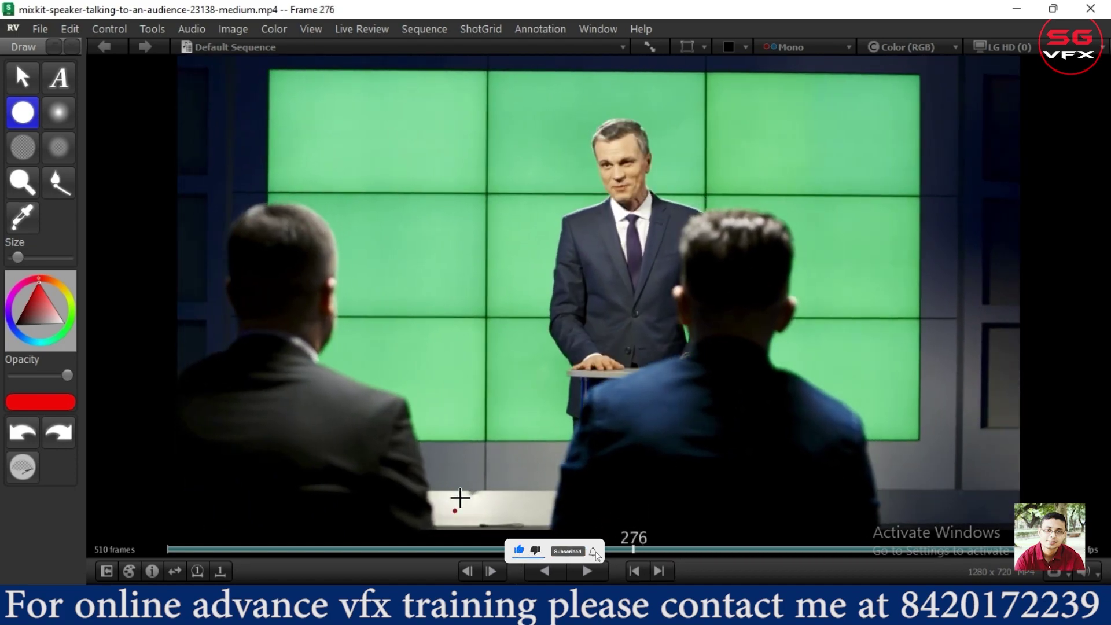
{"action": "left_click_drag", "start_coordinate": [634, 551], "coordinate": [843, 551]}
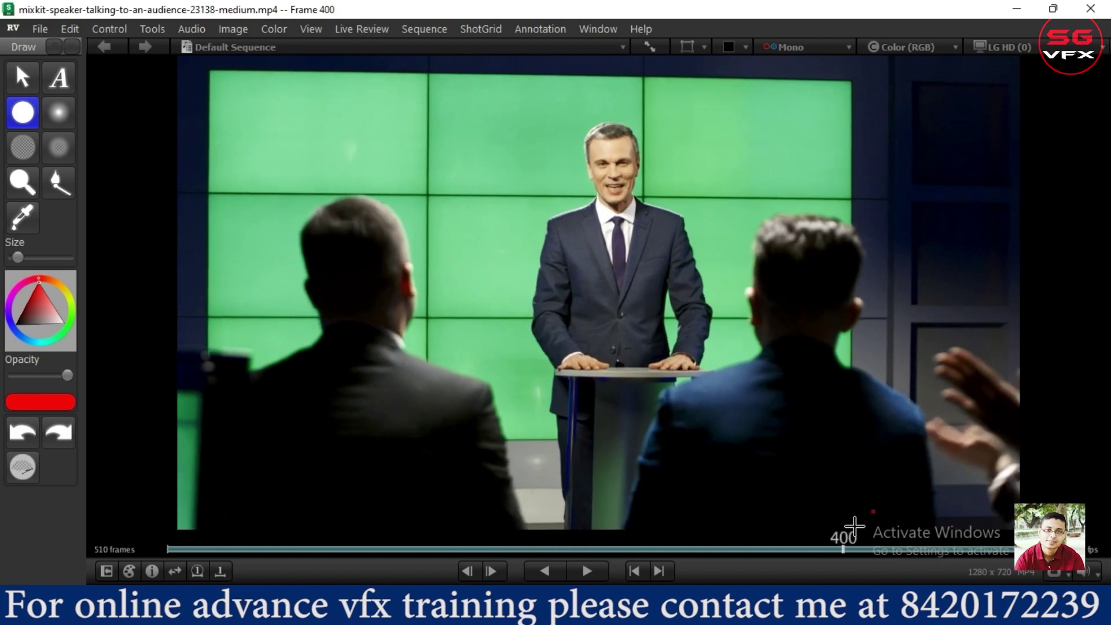
{"action": "key", "text": "space"}
{"action": "left_click_drag", "start_coordinate": [835, 549], "coordinate": [919, 549]}
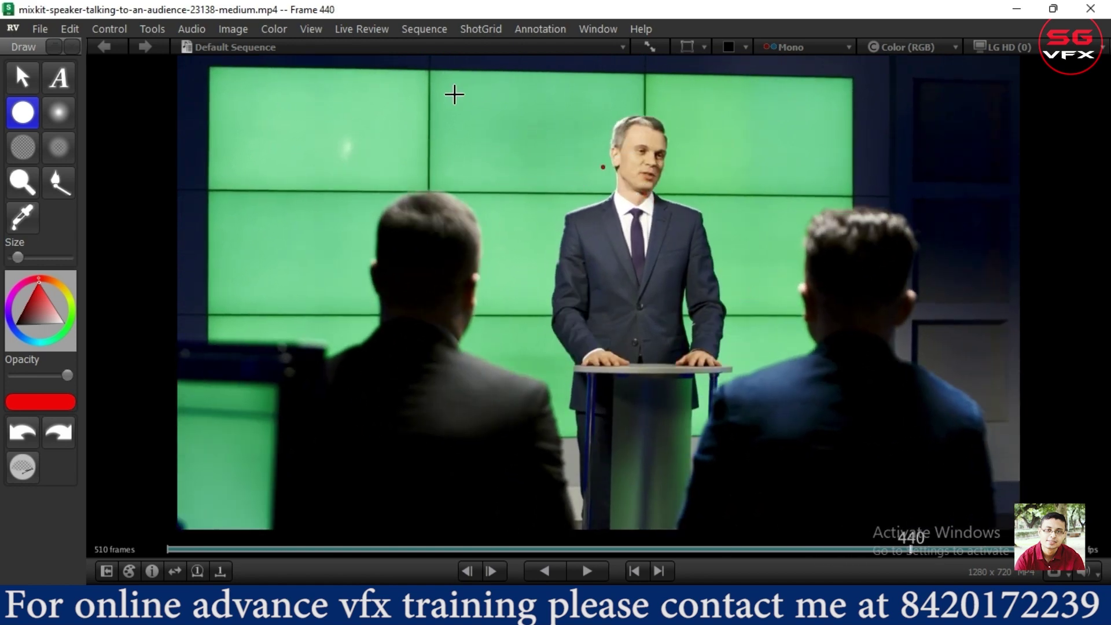
Step: Draw red strokes from the green wall to the speaker's arm and over the green reflection on the podium at frame 440
{"action": "mouse_move", "coordinate": [501, 123]}
{"action": "left_mouse_down"}
{"action": "mouse_move", "coordinate": [536, 172]}
{"action": "mouse_move", "coordinate": [495, 154]}
{"action": "mouse_move", "coordinate": [573, 305]}
{"action": "left_mouse_up"}
{"action": "left_click", "coordinate": [494, 183]}
{"action": "left_click_drag", "start_coordinate": [683, 385], "coordinate": [663, 492]}
{"action": "mouse_move", "coordinate": [656, 399]}
{"action": "left_mouse_down"}
{"action": "mouse_move", "coordinate": [653, 495]}
{"action": "mouse_move", "coordinate": [637, 507]}
{"action": "left_mouse_up"}
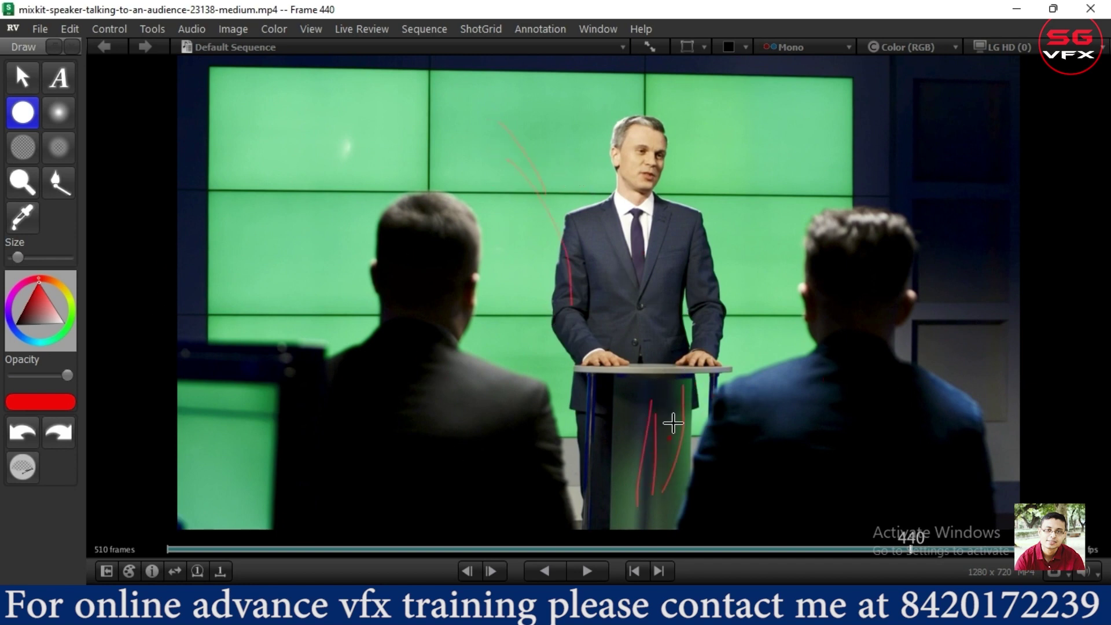
{"action": "left_click_drag", "start_coordinate": [686, 411], "coordinate": [669, 527]}
{"action": "left_click_drag", "start_coordinate": [683, 397], "coordinate": [697, 384]}
{"action": "left_click", "coordinate": [667, 398]}
{"action": "left_click_drag", "start_coordinate": [675, 385], "coordinate": [672, 452]}
{"action": "left_click", "coordinate": [630, 491]}
Step: Undo all red strokes on the wall, arm and podium at frame 440
{"action": "key", "text": "ctrl+z"}
{"action": "key", "text": "ctrl+z"}
{"action": "key", "text": "ctrl+z"}
{"action": "key", "text": "ctrl+z"}
{"action": "key", "text": "ctrl+z"}
{"action": "key", "text": "ctrl+z"}
{"action": "key", "text": "ctrl+z"}
{"action": "key", "text": "ctrl+z"}
{"action": "key", "text": "ctrl+z"}
{"action": "key", "text": "ctrl+z"}
Step: Mark the podium's green reflection with two vertical red strokes, and undo them
{"action": "mouse_move", "coordinate": [632, 400]}
{"action": "left_mouse_down"}
{"action": "mouse_move", "coordinate": [629, 488]}
{"action": "mouse_move", "coordinate": [664, 486]}
{"action": "left_mouse_up"}
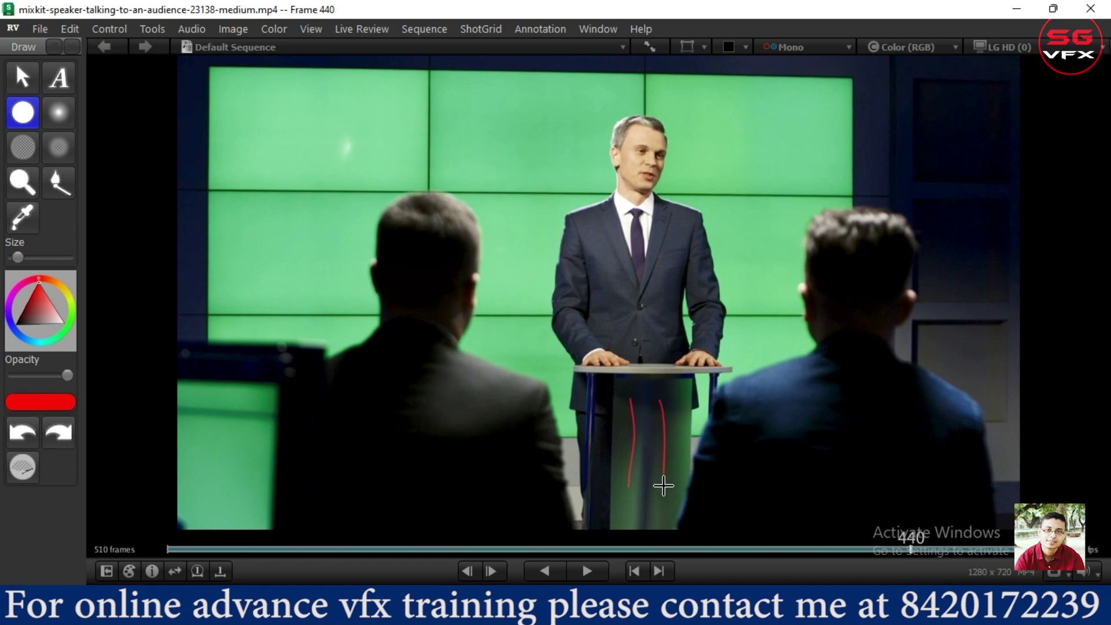
{"action": "key", "text": "ctrl+z"}
{"action": "key", "text": "ctrl+z"}
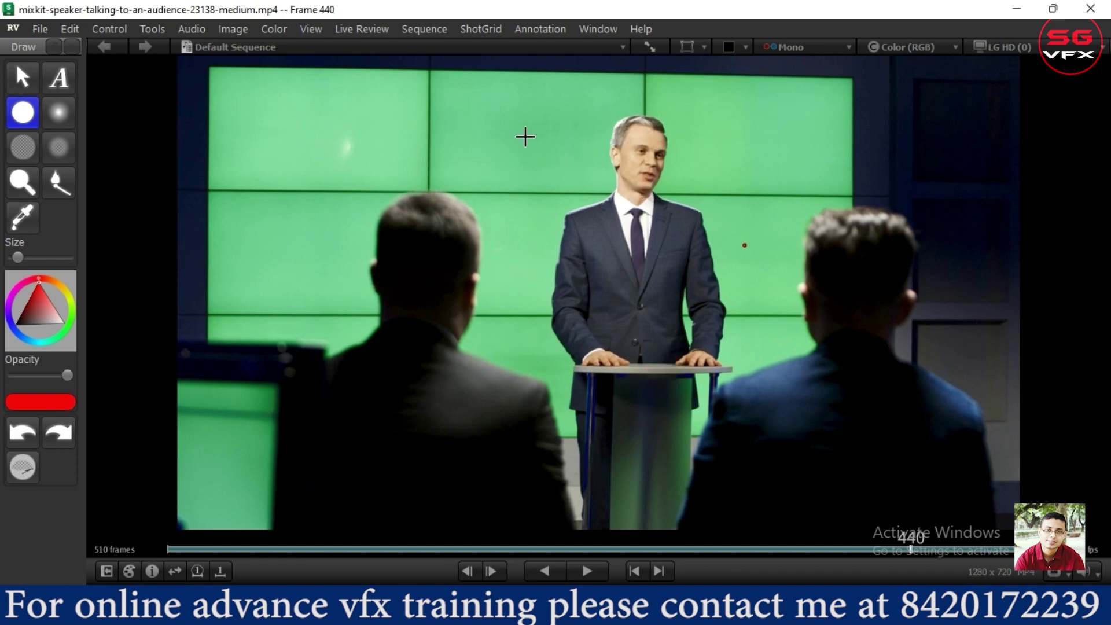
Step: Draw red strokes across the green wall and down the podium front at frame 440, and undo them
{"action": "mouse_move", "coordinate": [400, 133]}
{"action": "left_mouse_down"}
{"action": "mouse_move", "coordinate": [428, 137]}
{"action": "mouse_move", "coordinate": [528, 134]}
{"action": "left_mouse_up"}
{"action": "left_click_drag", "start_coordinate": [630, 396], "coordinate": [637, 476]}
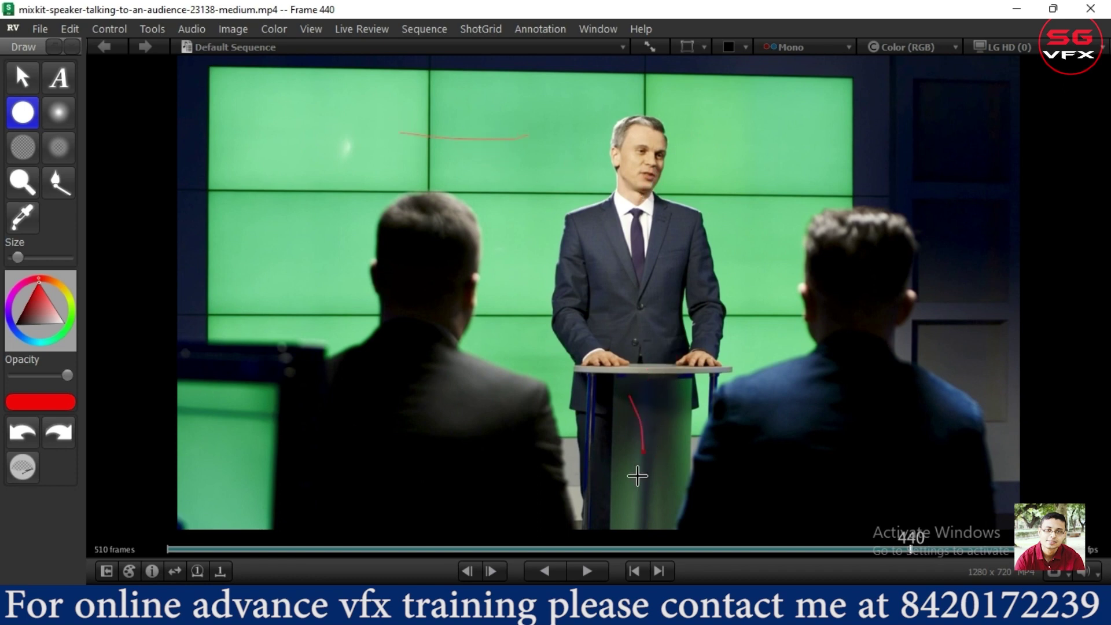
{"action": "left_click_drag", "start_coordinate": [688, 421], "coordinate": [674, 496]}
{"action": "key", "text": "ctrl+z"}
{"action": "key", "text": "ctrl+z"}
{"action": "key", "text": "ctrl+z"}
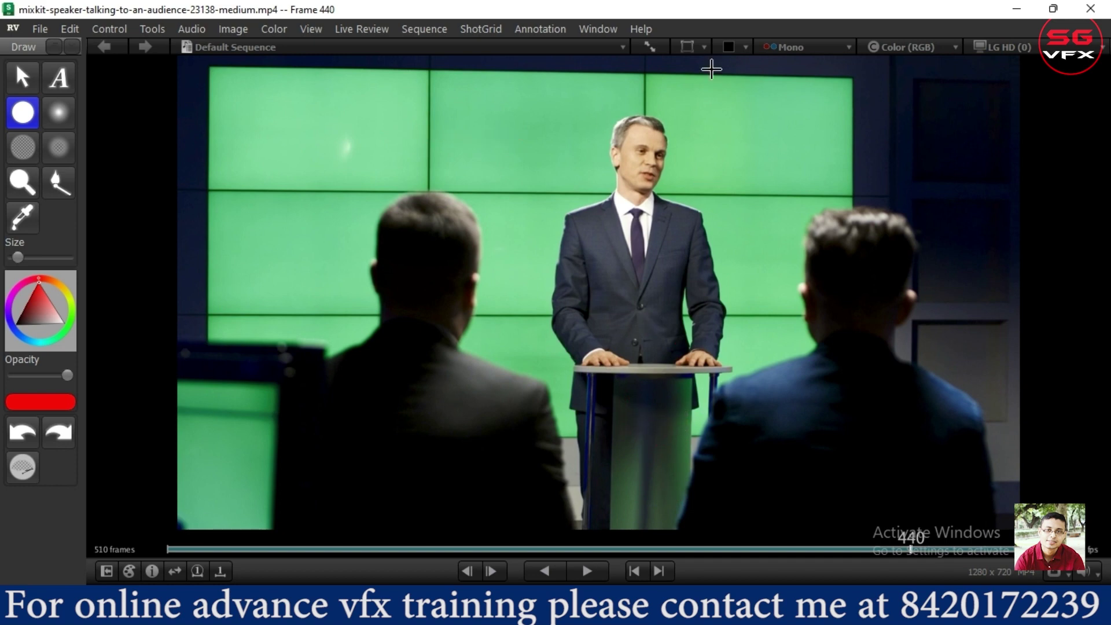
Step: Step back to frame 433 and play the frames up to 437 to examine the speaker's movement
{"action": "left_click", "coordinate": [785, 186]}
{"action": "key", "text": "Left"}
{"action": "key", "text": "Left"}
{"action": "key", "text": "Left"}
{"action": "key", "text": "Left"}
{"action": "key", "text": "Left"}
{"action": "key", "text": "Left"}
{"action": "key", "text": "Left"}
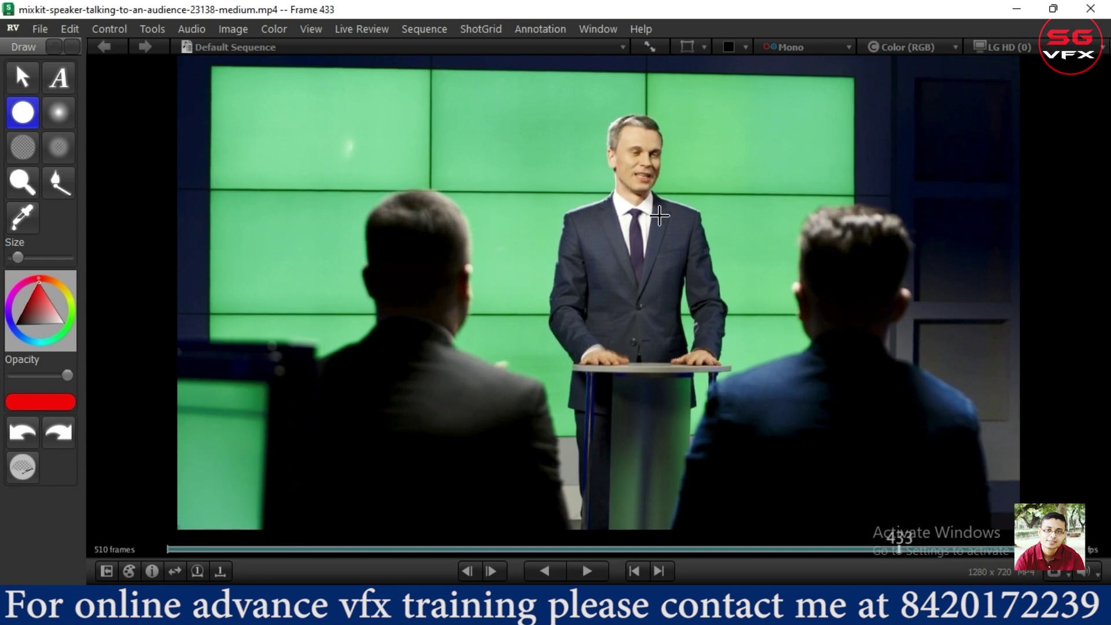
{"action": "mouse_move", "coordinate": [621, 193]}
{"action": "left_mouse_down"}
{"action": "mouse_move", "coordinate": [668, 210]}
{"action": "mouse_move", "coordinate": [659, 216]}
{"action": "left_mouse_up"}
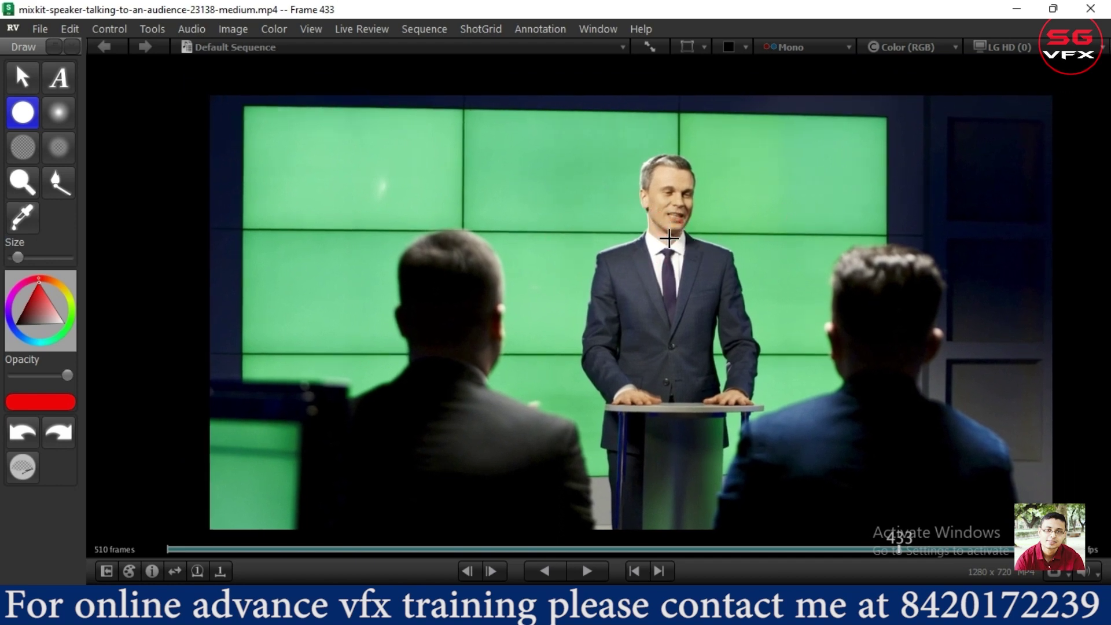
{"action": "key", "text": "space"}
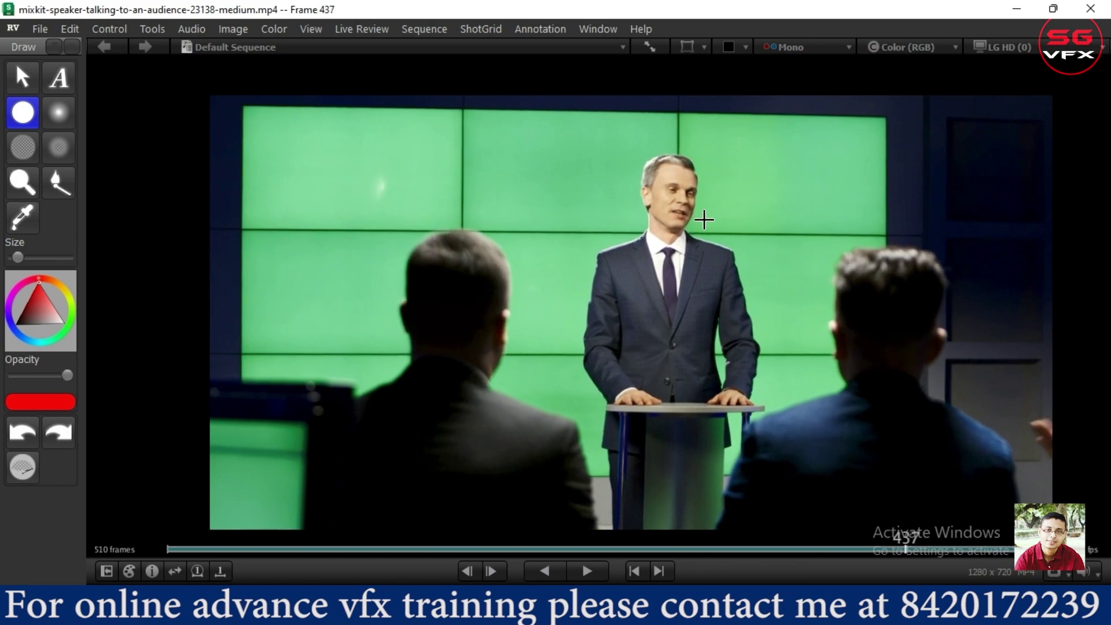
Step: Go to frame 31 and trace the edges of the three audience heads in red
{"action": "left_click_drag", "start_coordinate": [897, 550], "coordinate": [252, 549]}
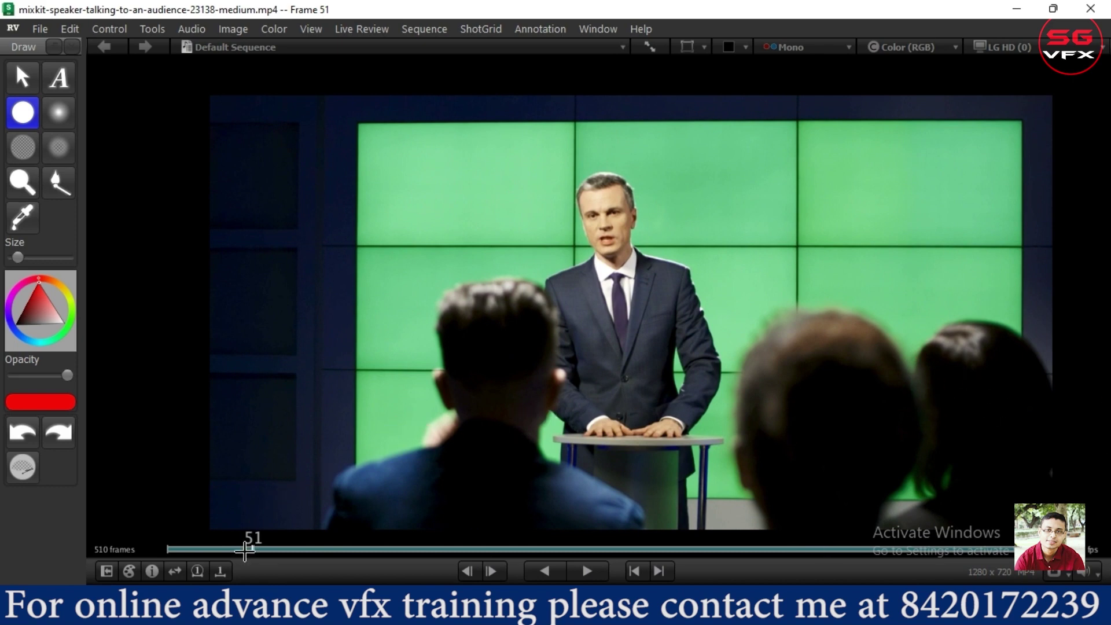
{"action": "left_click", "coordinate": [217, 550]}
{"action": "left_click_drag", "start_coordinate": [217, 553], "coordinate": [219, 550]}
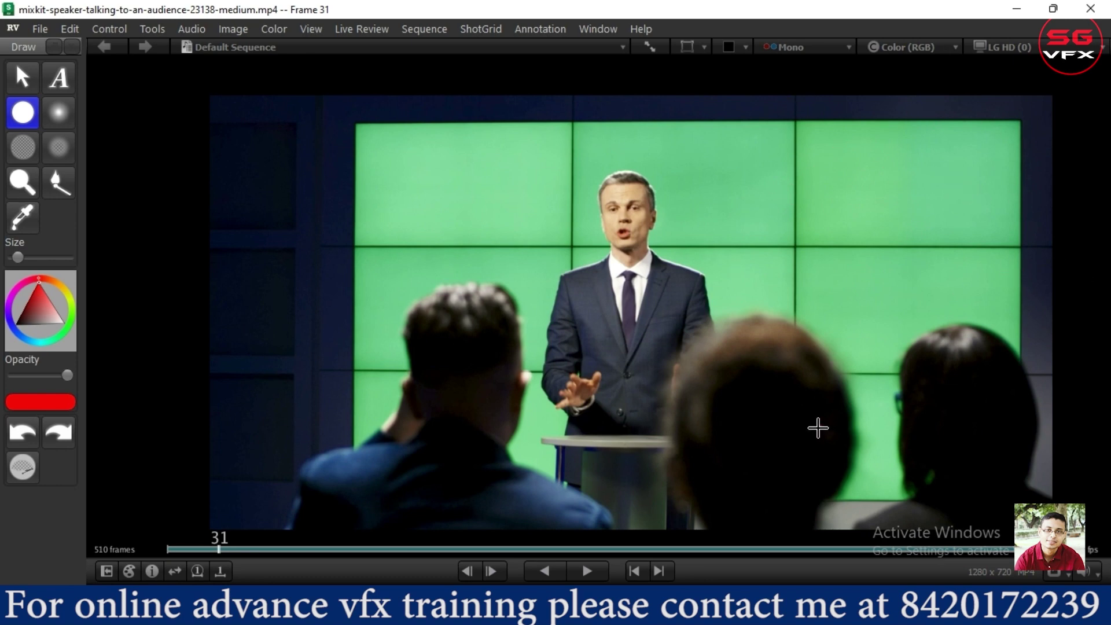
{"action": "mouse_move", "coordinate": [704, 523]}
{"action": "left_mouse_down"}
{"action": "mouse_move", "coordinate": [682, 438]}
{"action": "mouse_move", "coordinate": [689, 378]}
{"action": "mouse_move", "coordinate": [722, 324]}
{"action": "mouse_move", "coordinate": [816, 321]}
{"action": "left_mouse_up"}
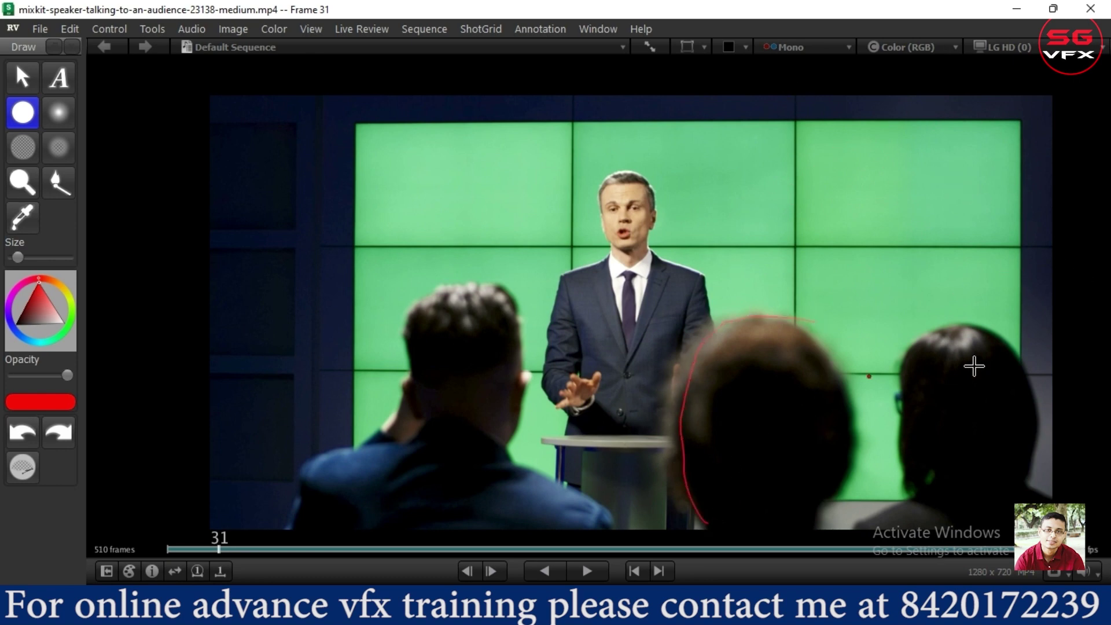
{"action": "mouse_move", "coordinate": [917, 504]}
{"action": "left_mouse_down"}
{"action": "mouse_move", "coordinate": [969, 337]}
{"action": "mouse_move", "coordinate": [990, 340]}
{"action": "left_mouse_up"}
{"action": "left_click_drag", "start_coordinate": [494, 283], "coordinate": [519, 345]}
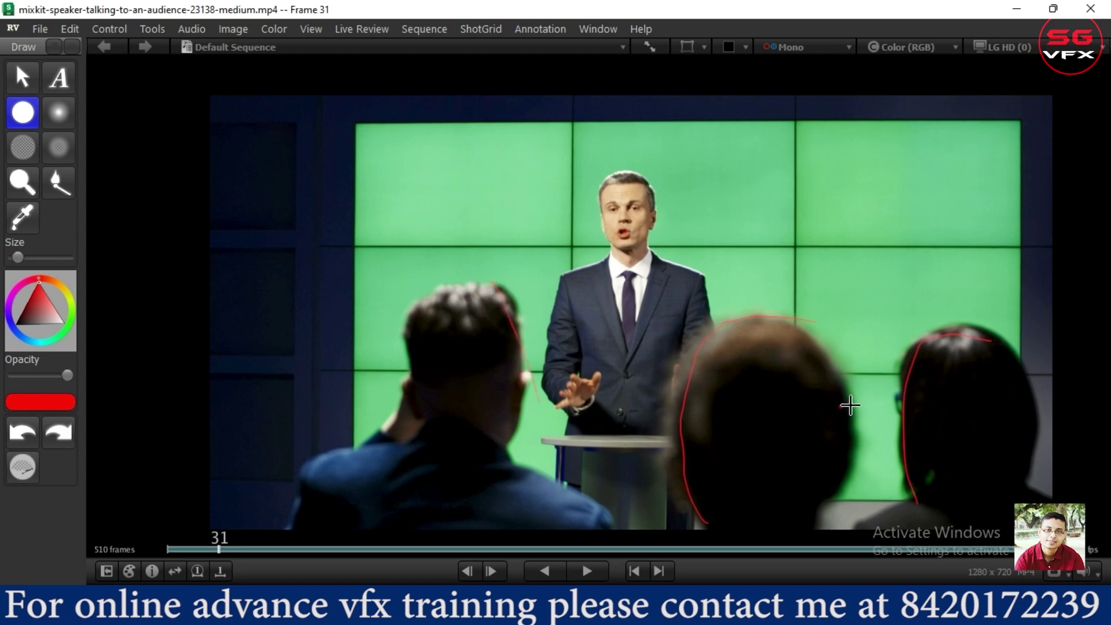
Step: Mark the speaker's head and shoulders and the green wall panels with red strokes at frame 31
{"action": "left_click", "coordinate": [771, 249]}
{"action": "left_click_drag", "start_coordinate": [633, 184], "coordinate": [586, 284]}
{"action": "left_click_drag", "start_coordinate": [866, 276], "coordinate": [968, 269]}
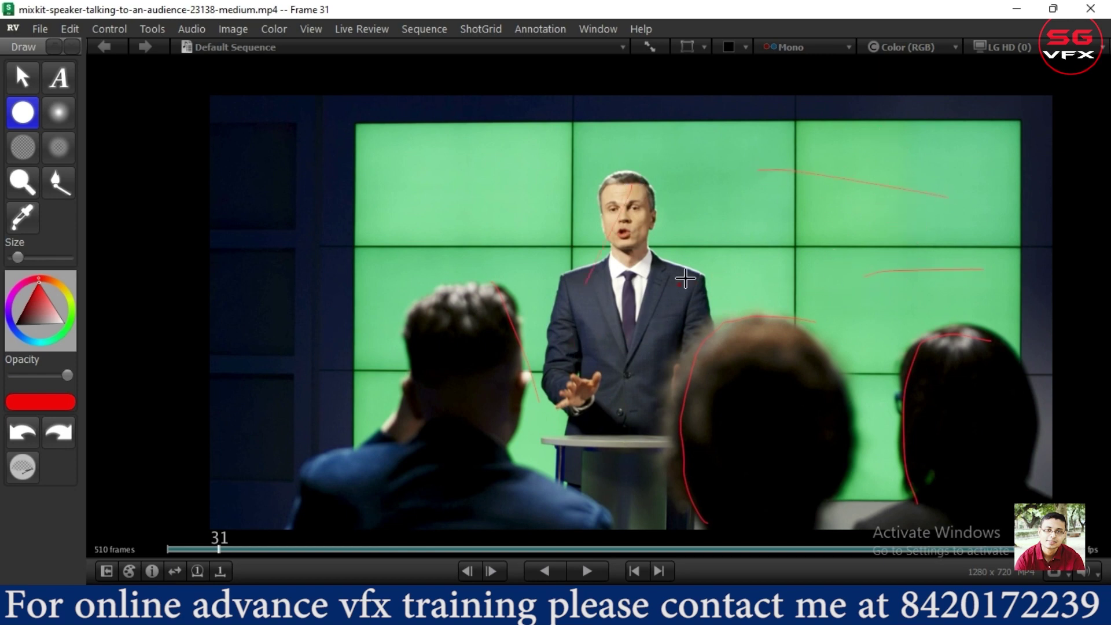
{"action": "left_click_drag", "start_coordinate": [685, 278], "coordinate": [721, 322]}
Step: Undo all red strokes on the speaker, wall and audience heads at frame 31
{"action": "key", "text": "ctrl+z"}
{"action": "key", "text": "ctrl+z"}
{"action": "key", "text": "ctrl+z"}
{"action": "key", "text": "ctrl+z"}
{"action": "left_click", "coordinate": [734, 353]}
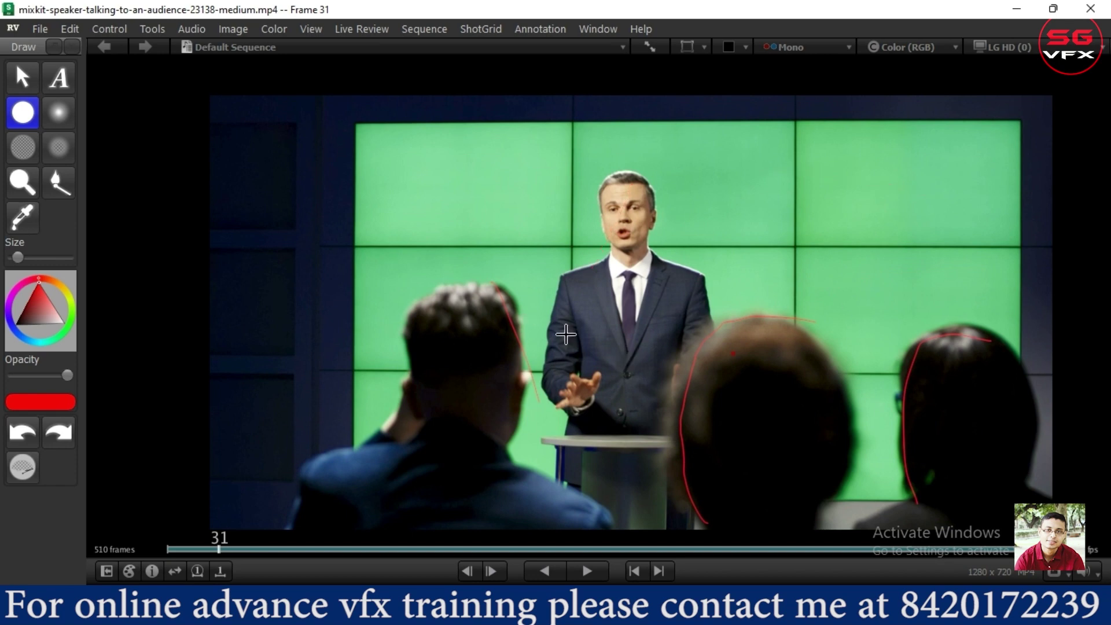
{"action": "key", "text": "ctrl+z"}
{"action": "key", "text": "ctrl+z"}
{"action": "key", "text": "ctrl+z"}
{"action": "key", "text": "ctrl+z"}
Step: Point out the wall, speaker and audience areas with single red dots at frame 31, undoing each one
{"action": "left_click", "coordinate": [878, 206]}
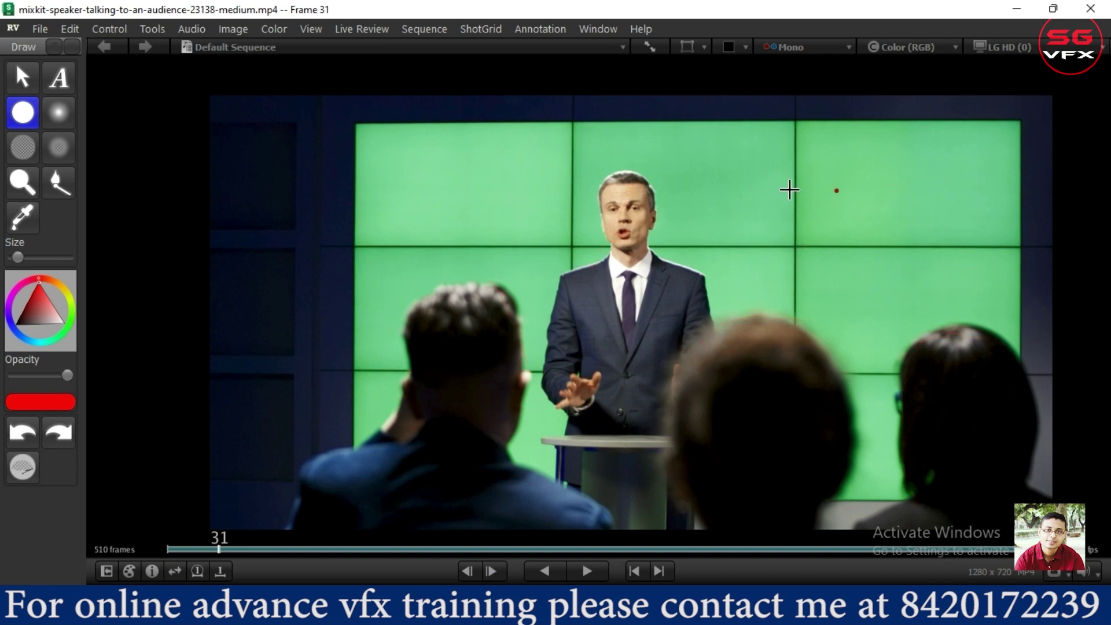
{"action": "key", "text": "ctrl+z"}
{"action": "left_click", "coordinate": [735, 175]}
{"action": "key", "text": "ctrl+z"}
{"action": "left_click", "coordinate": [905, 276]}
{"action": "key", "text": "ctrl+z"}
{"action": "left_click", "coordinate": [723, 230]}
{"action": "key", "text": "ctrl+z"}
{"action": "left_click", "coordinate": [730, 344]}
{"action": "key", "text": "ctrl+z"}
{"action": "left_click", "coordinate": [688, 451]}
{"action": "key", "text": "ctrl+z"}
{"action": "left_click", "coordinate": [930, 410]}
{"action": "key", "text": "ctrl+z"}
{"action": "left_click", "coordinate": [890, 376]}
{"action": "key", "text": "ctrl+z"}
Step: Scrub forward to frame 495 to examine the end of the shot
{"action": "left_click_drag", "start_coordinate": [633, 547], "coordinate": [1005, 547]}
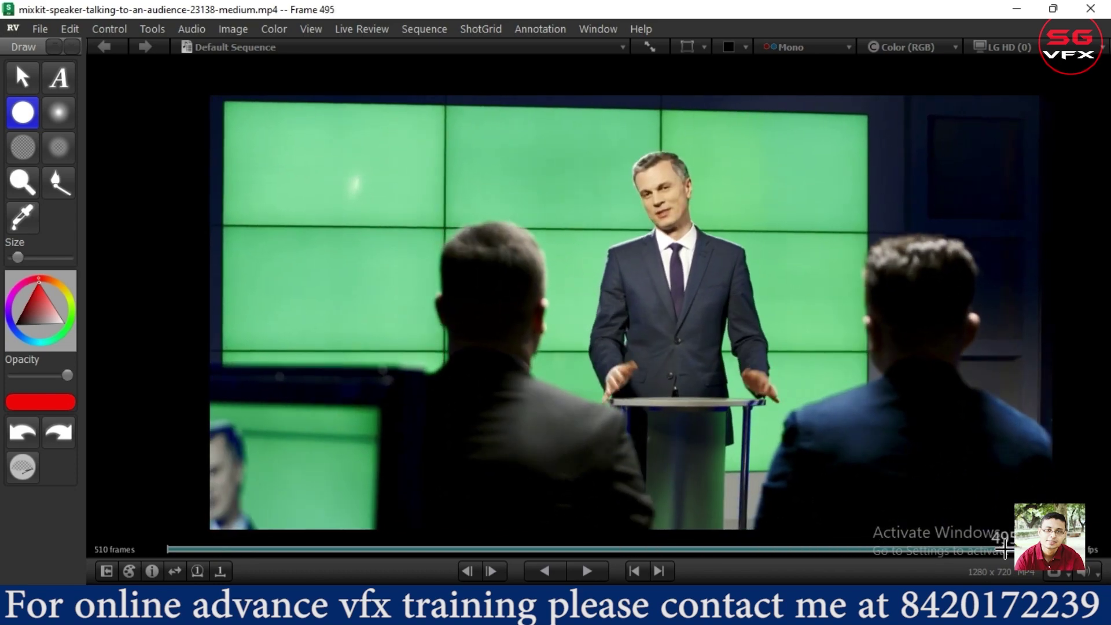
Step: Point out the light reflection on the upper green wall panel with red strokes at frame 495, undoing them
{"action": "left_click_drag", "start_coordinate": [351, 200], "coordinate": [285, 175]}
{"action": "left_click", "coordinate": [658, 251]}
{"action": "key", "text": "ctrl+z"}
{"action": "left_click_drag", "start_coordinate": [394, 202], "coordinate": [372, 210]}
{"action": "key", "text": "ctrl+z"}
Step: Outline the foreground monitor and draw red lines across its screen and the upper green wall panels at frame 510
{"action": "left_click_drag", "start_coordinate": [1004, 549], "coordinate": [1031, 550]}
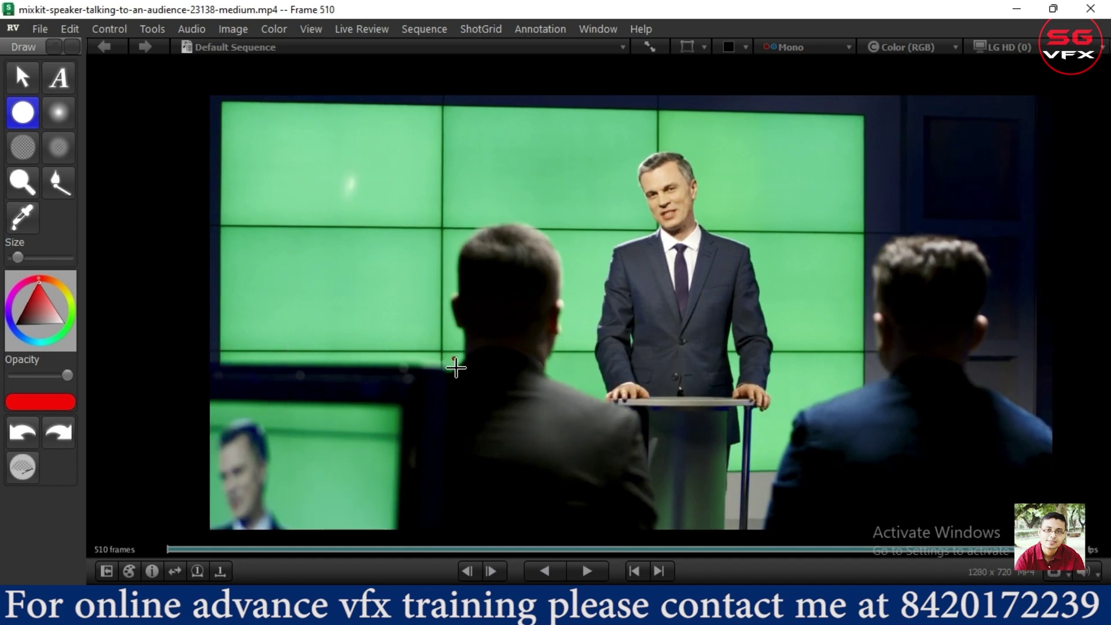
{"action": "mouse_move", "coordinate": [238, 363]}
{"action": "left_mouse_down"}
{"action": "mouse_move", "coordinate": [428, 367]}
{"action": "mouse_move", "coordinate": [426, 511]}
{"action": "left_mouse_up"}
{"action": "left_click", "coordinate": [784, 165]}
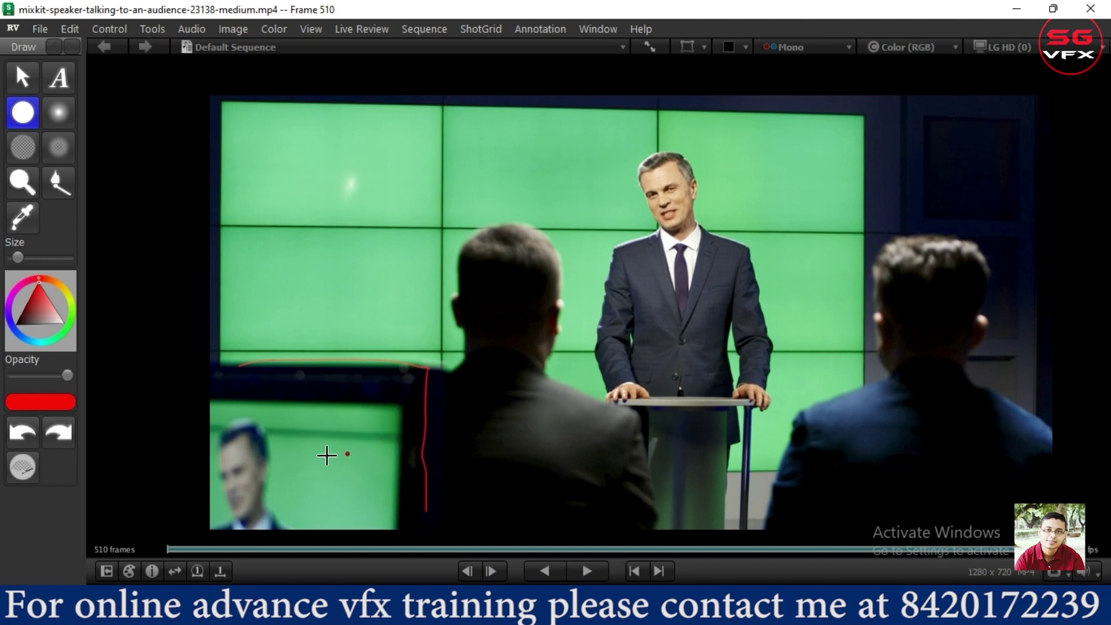
{"action": "left_click_drag", "start_coordinate": [214, 425], "coordinate": [389, 435]}
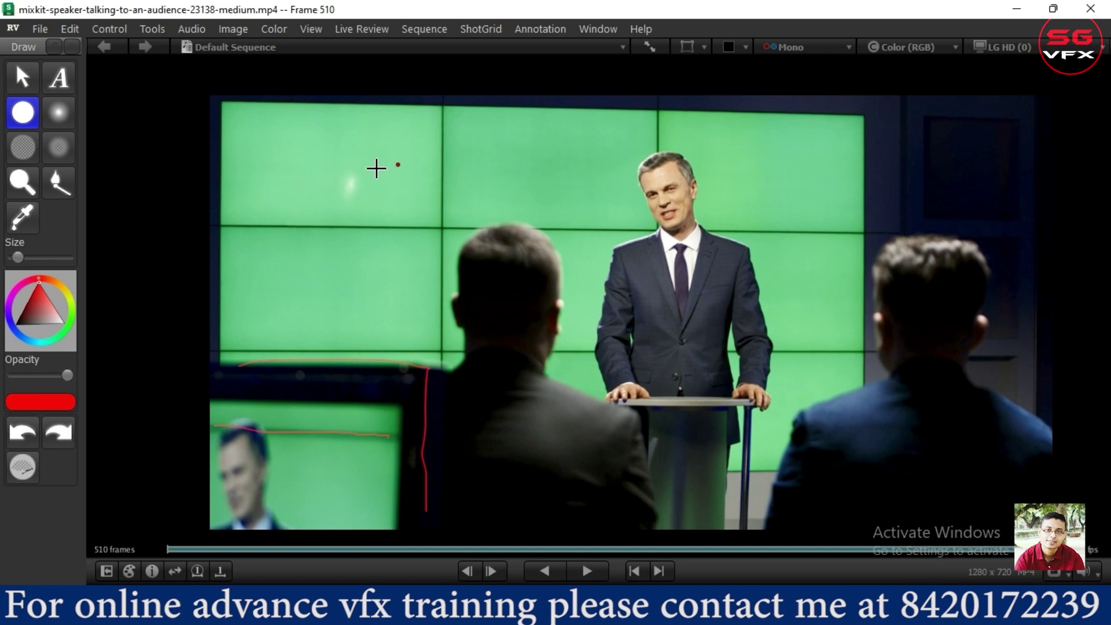
{"action": "left_click_drag", "start_coordinate": [373, 162], "coordinate": [547, 164]}
{"action": "left_click_drag", "start_coordinate": [325, 218], "coordinate": [497, 220]}
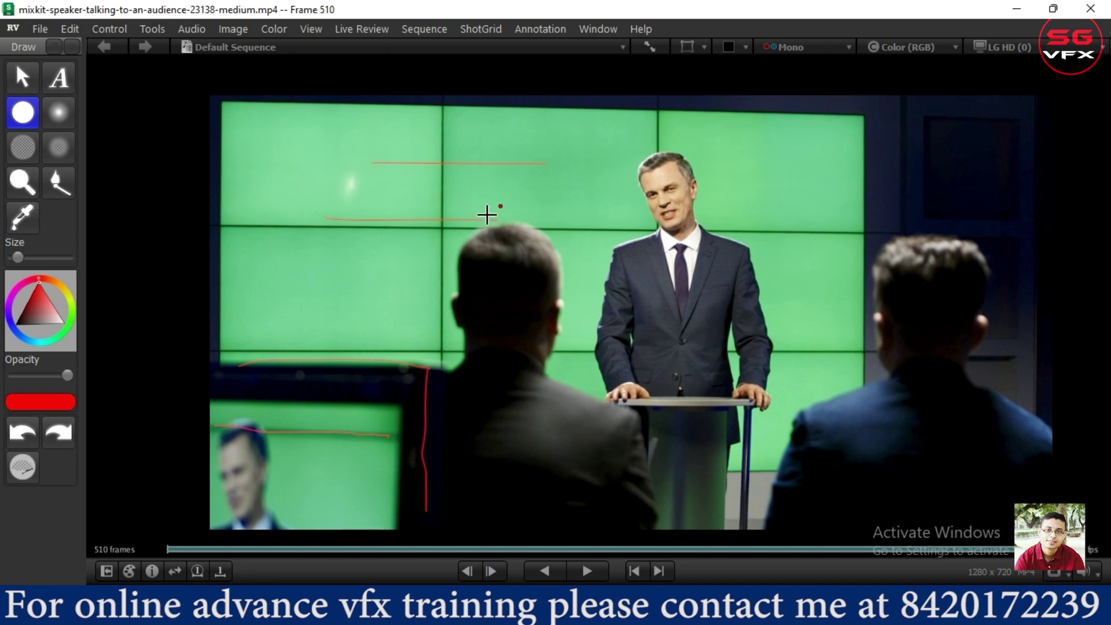
{"action": "left_click_drag", "start_coordinate": [297, 452], "coordinate": [348, 502]}
Step: Undo all red strokes on the monitor and wall panels at frame 510
{"action": "key", "text": "ctrl+z"}
{"action": "key", "text": "ctrl+z"}
{"action": "key", "text": "ctrl+z"}
{"action": "key", "text": "ctrl+z"}
{"action": "key", "text": "ctrl+z"}
{"action": "key", "text": "ctrl+z"}
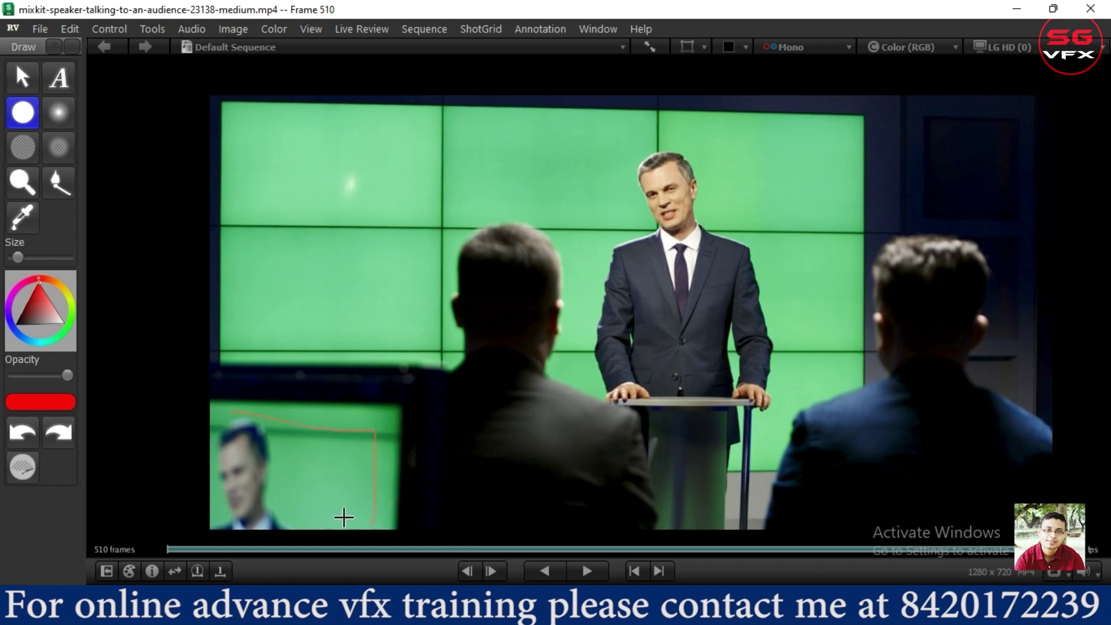
{"action": "key", "text": "ctrl+shift+z"}
{"action": "key", "text": "ctrl+z"}
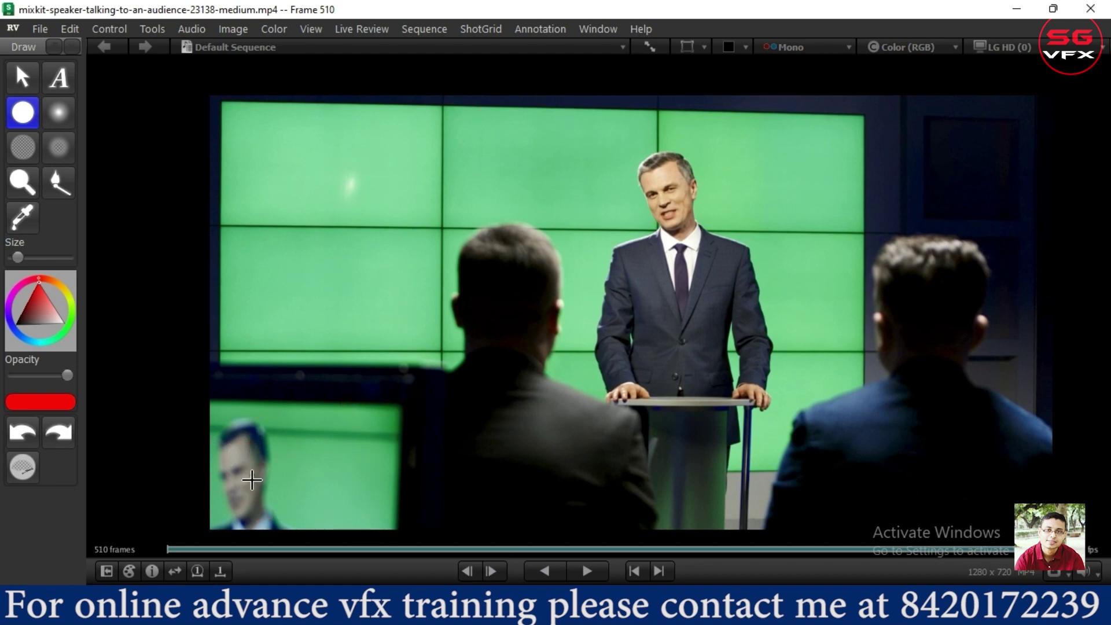
Step: Mark the speaker's face on the monitor screen with vertical red strokes and undo them
{"action": "left_click_drag", "start_coordinate": [246, 448], "coordinate": [252, 493]}
{"action": "left_click_drag", "start_coordinate": [255, 439], "coordinate": [261, 504]}
{"action": "key", "text": "ctrl+z"}
Step: Circle the two small spots on the monitor's upper bezel and the hair edge of the on-screen speaker in red
{"action": "left_click", "coordinate": [349, 425]}
{"action": "left_click", "coordinate": [359, 439]}
{"action": "left_click_drag", "start_coordinate": [405, 382], "coordinate": [397, 377]}
{"action": "left_click_drag", "start_coordinate": [292, 370], "coordinate": [294, 382]}
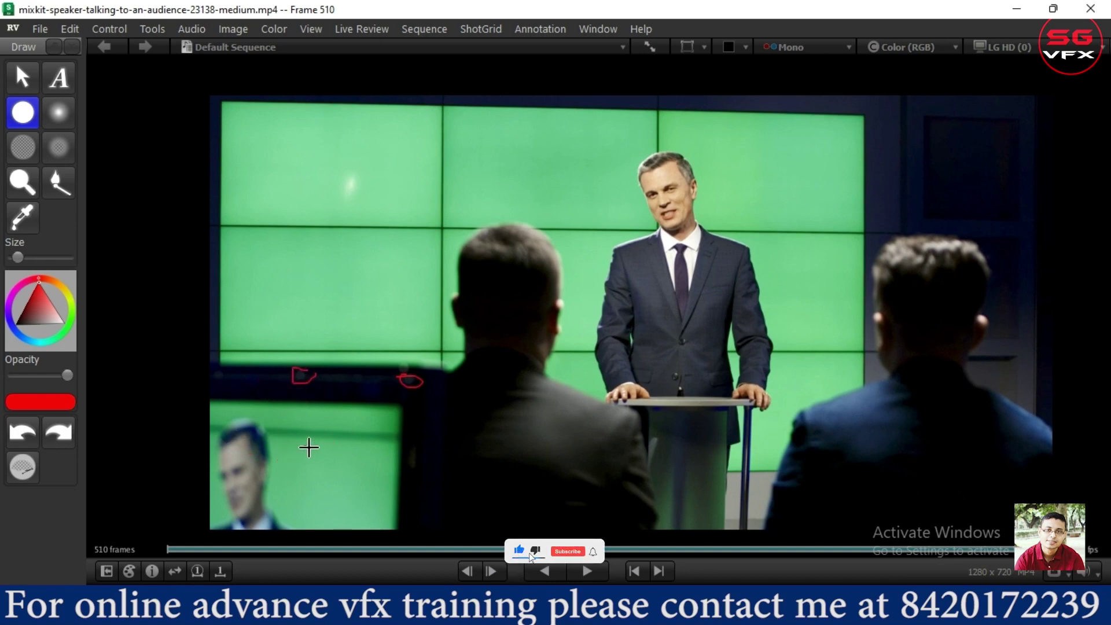
{"action": "left_click_drag", "start_coordinate": [255, 425], "coordinate": [258, 427]}
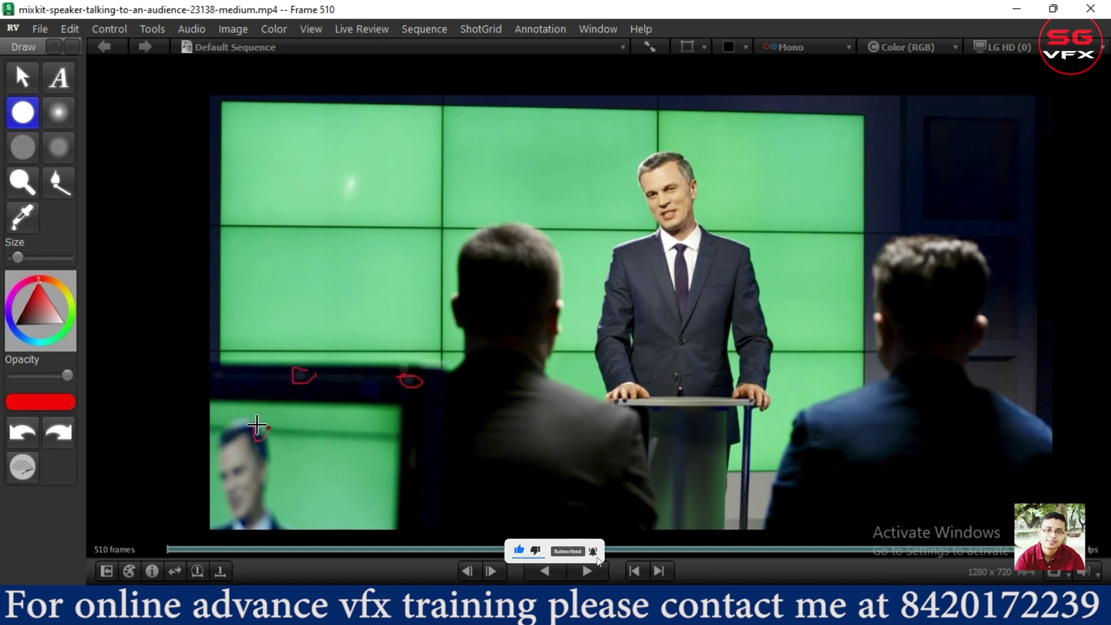
{"action": "left_click", "coordinate": [311, 460]}
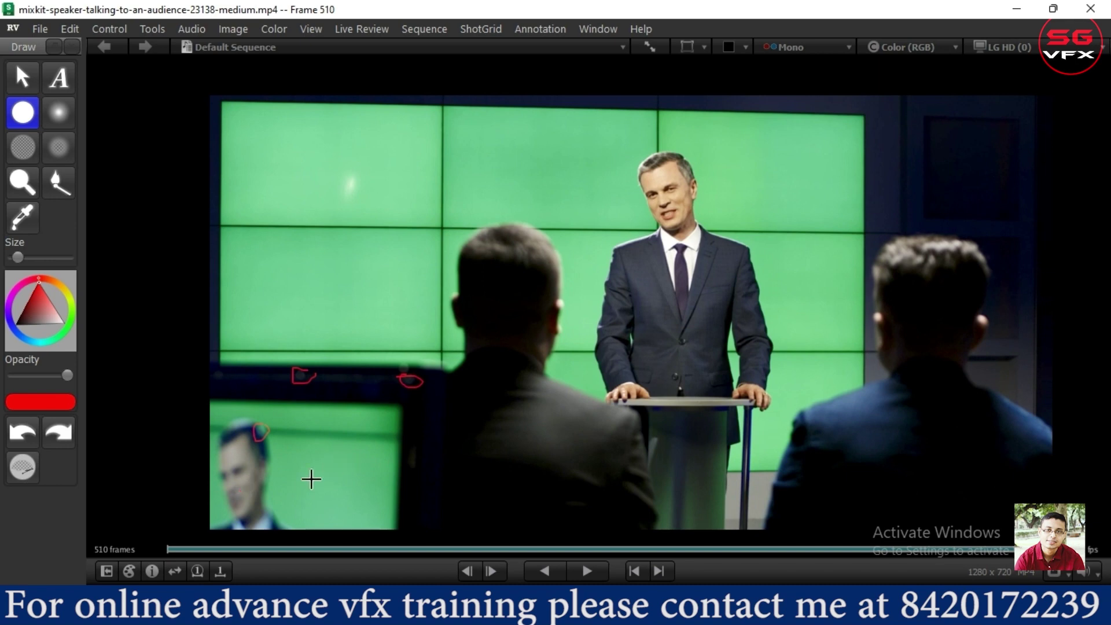
Step: Undo the red circles on the monitor, circle one spot on its upper bezel again and undo that circle
{"action": "key", "text": "ctrl+z"}
{"action": "key", "text": "ctrl+z"}
{"action": "key", "text": "ctrl+z"}
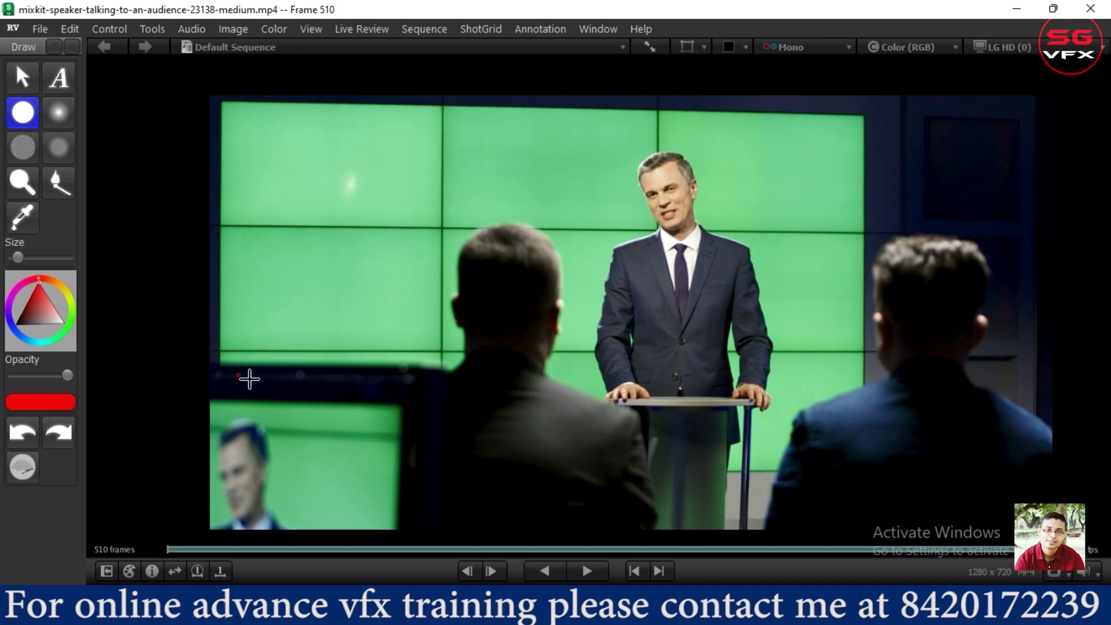
{"action": "left_click_drag", "start_coordinate": [290, 383], "coordinate": [293, 372]}
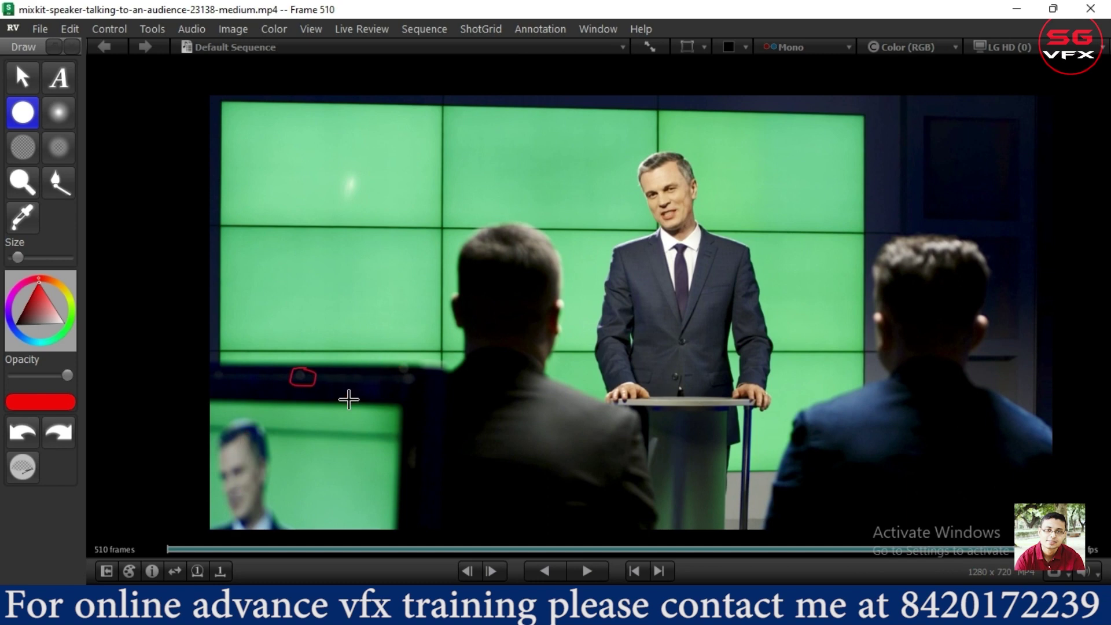
{"action": "key", "text": "ctrl+z"}
{"action": "left_click", "coordinate": [336, 435]}
Step: Scrub between frames 369 and 510 to examine how the monitor enters the foreground
{"action": "left_click_drag", "start_coordinate": [1010, 550], "coordinate": [1098, 554]}
{"action": "left_click_drag", "start_coordinate": [986, 550], "coordinate": [1100, 544]}
{"action": "left_click_drag", "start_coordinate": [555, 549], "coordinate": [793, 551]}
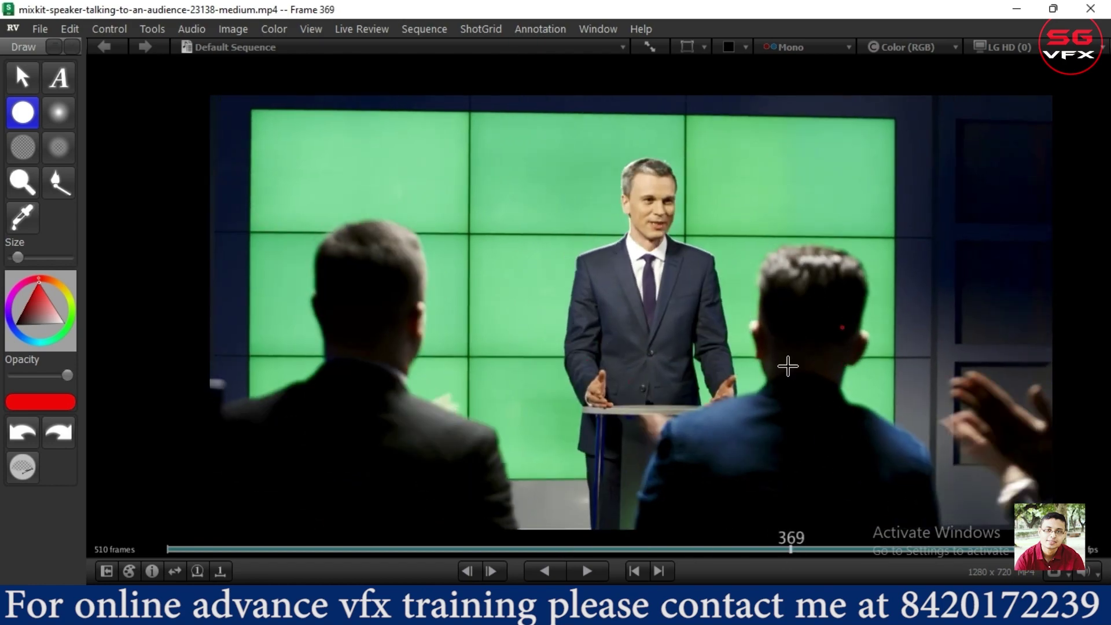
{"action": "left_click", "coordinate": [998, 540]}
{"action": "left_click_drag", "start_coordinate": [998, 540], "coordinate": [1036, 544]}
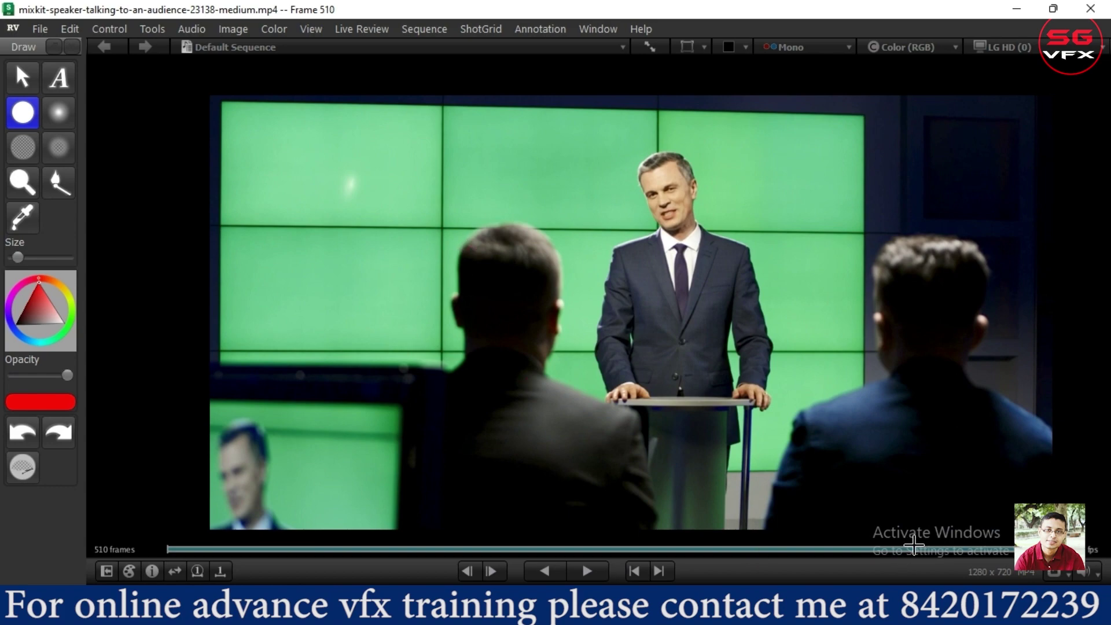
{"action": "left_click_drag", "start_coordinate": [914, 544], "coordinate": [862, 544]}
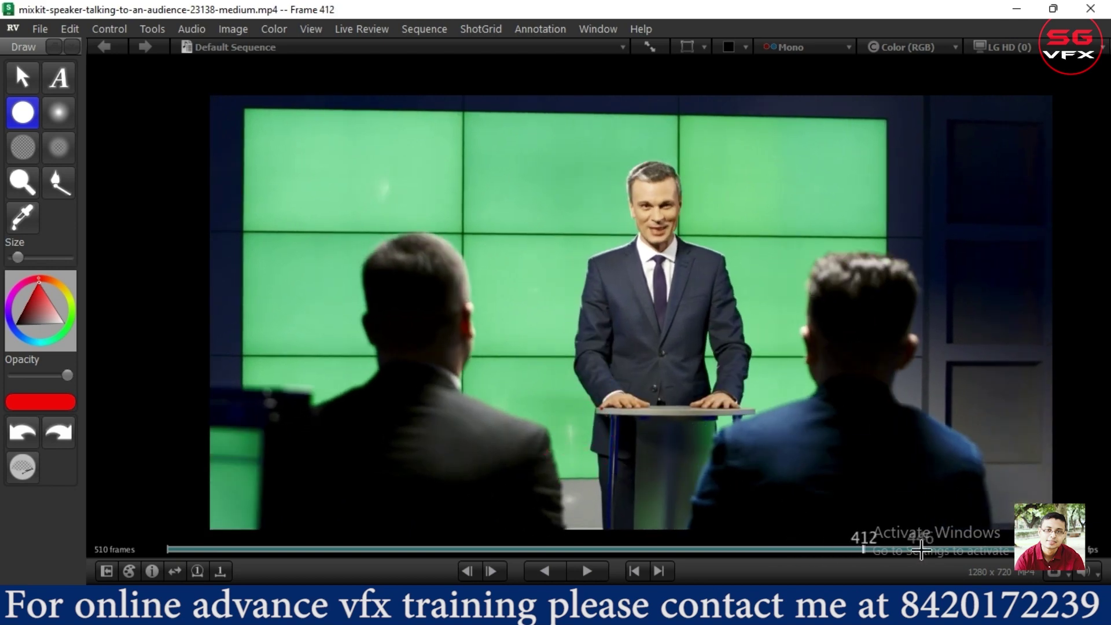
{"action": "left_click_drag", "start_coordinate": [914, 544], "coordinate": [967, 538]}
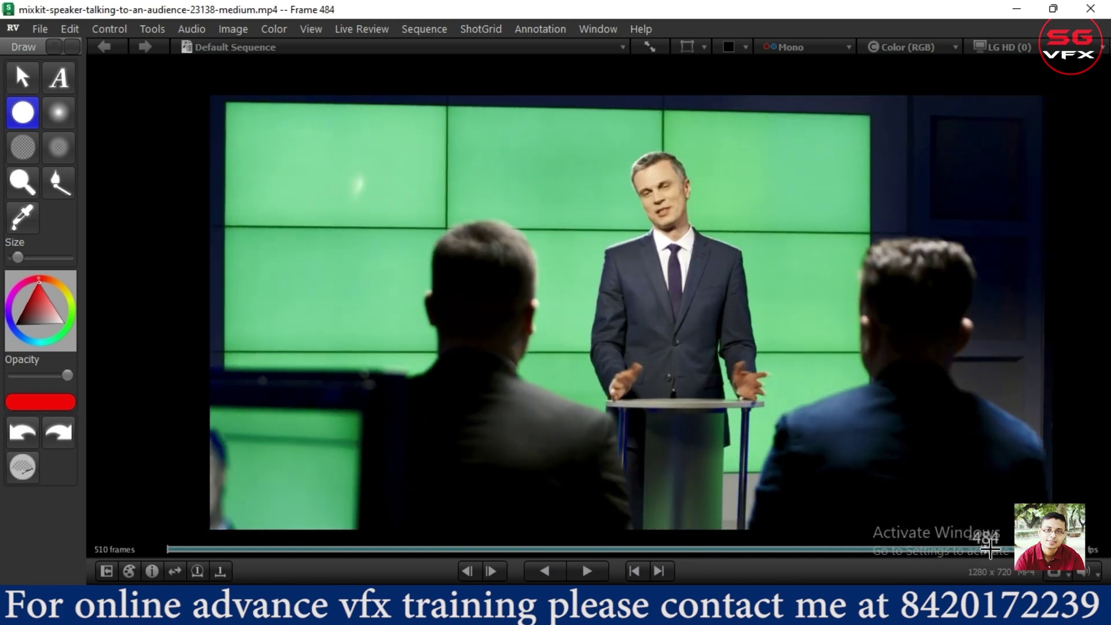
{"action": "left_click", "coordinate": [1007, 549]}
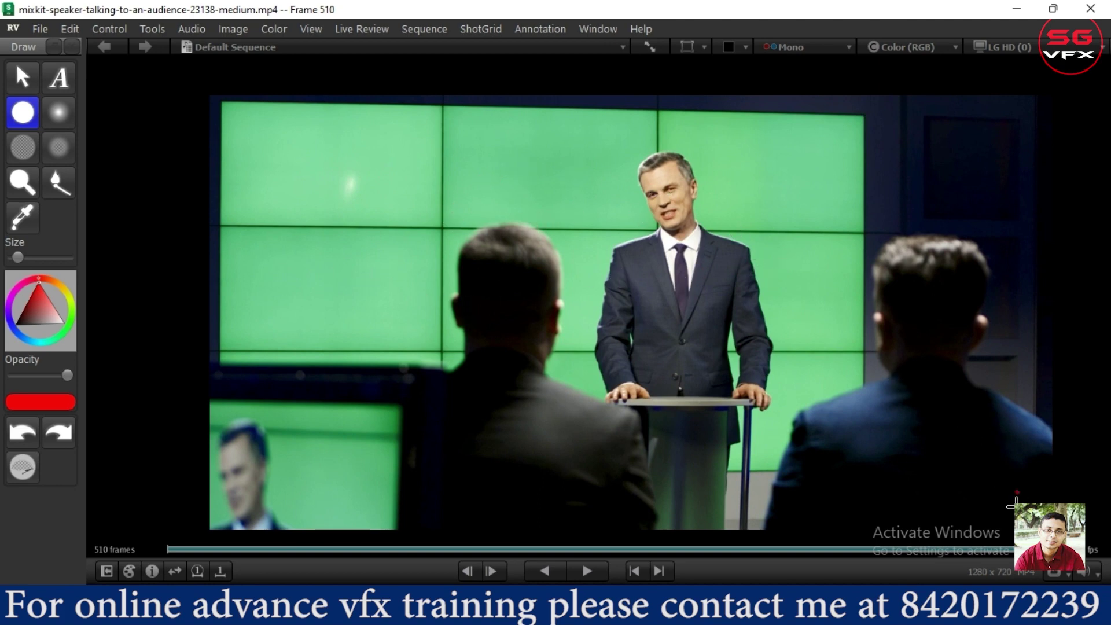
Step: Examine the speaker and audience between frames 374 and 407, and return to frame 1
{"action": "left_click_drag", "start_coordinate": [1008, 550], "coordinate": [799, 548]}
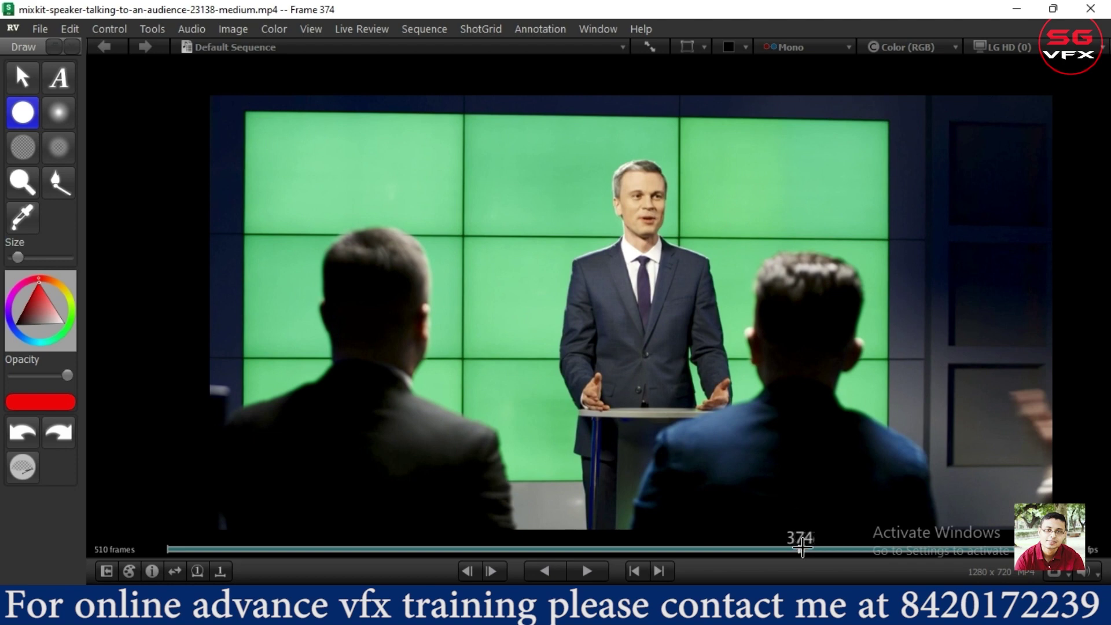
{"action": "left_click", "coordinate": [811, 549]}
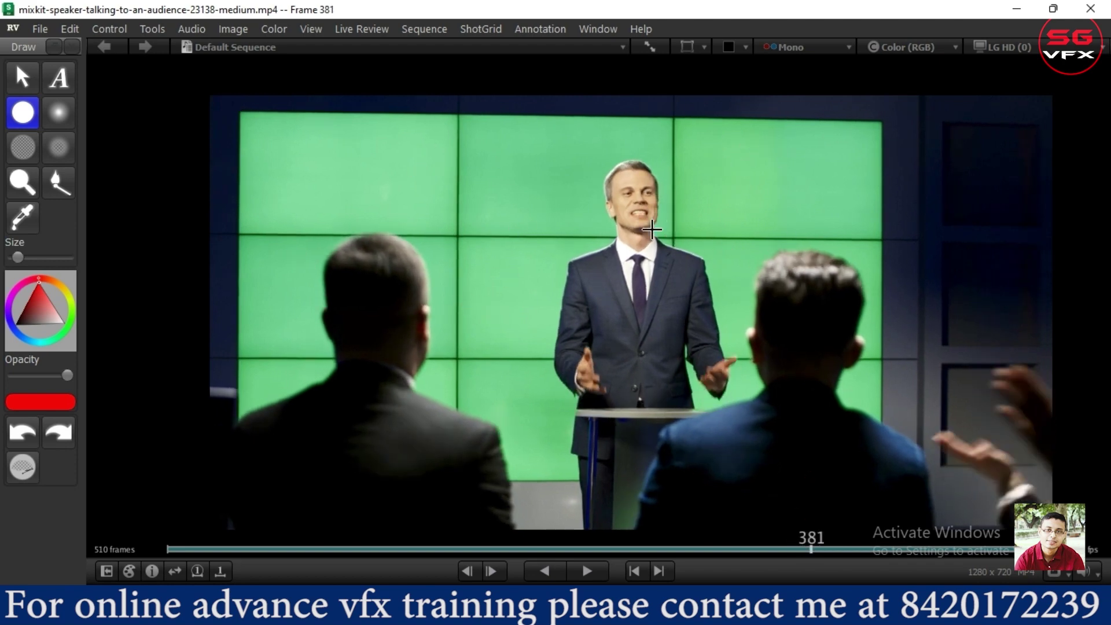
{"action": "mouse_move", "coordinate": [835, 550]}
{"action": "left_mouse_down"}
{"action": "mouse_move", "coordinate": [886, 553]}
{"action": "mouse_move", "coordinate": [854, 550]}
{"action": "left_mouse_up"}
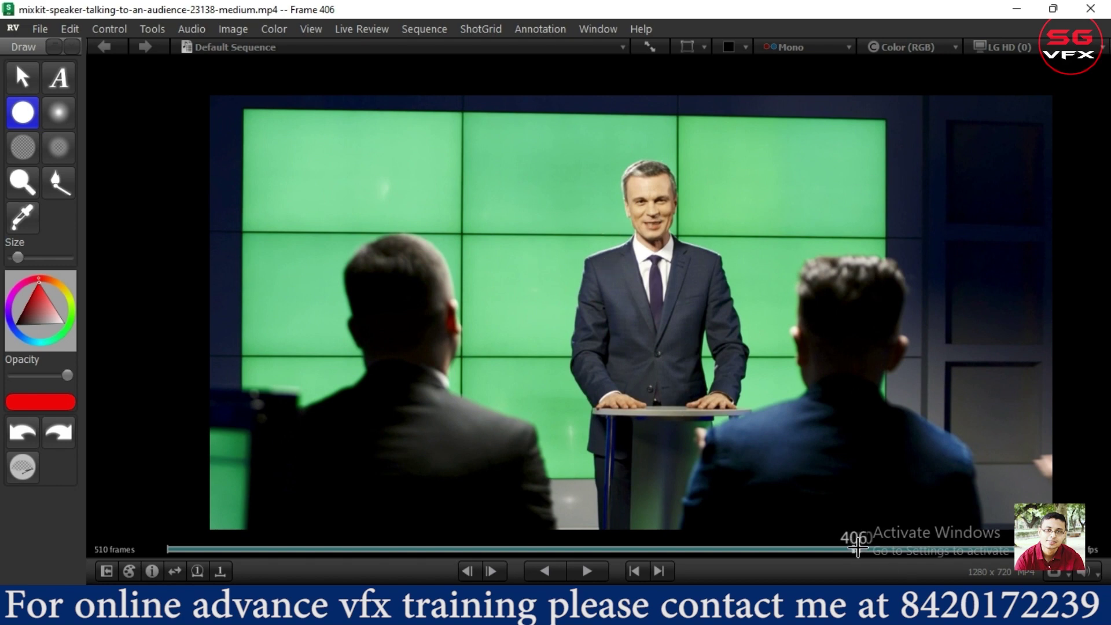
{"action": "mouse_move", "coordinate": [862, 543]}
{"action": "left_mouse_down"}
{"action": "mouse_move", "coordinate": [945, 538]}
{"action": "mouse_move", "coordinate": [856, 541]}
{"action": "left_mouse_up"}
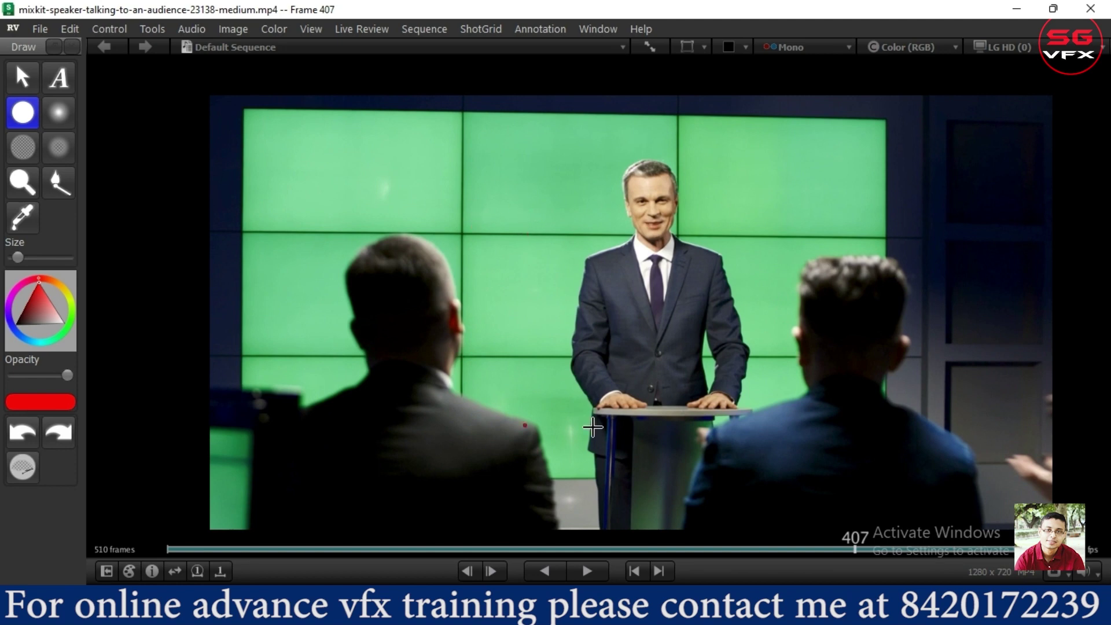
{"action": "left_click", "coordinate": [610, 263]}
{"action": "left_click_drag", "start_coordinate": [874, 549], "coordinate": [143, 574]}
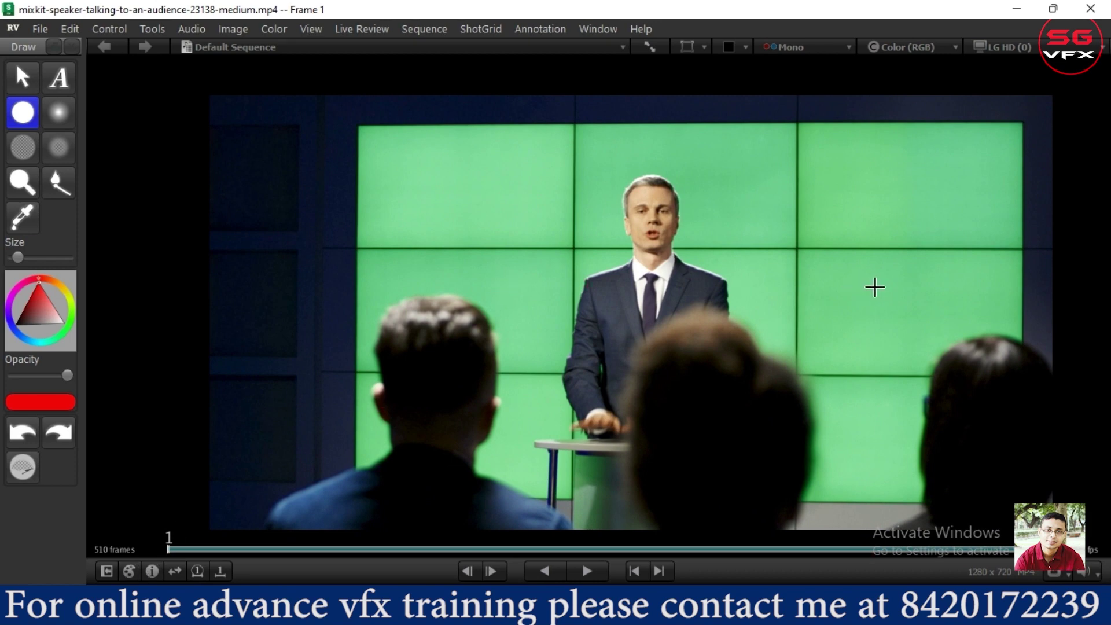